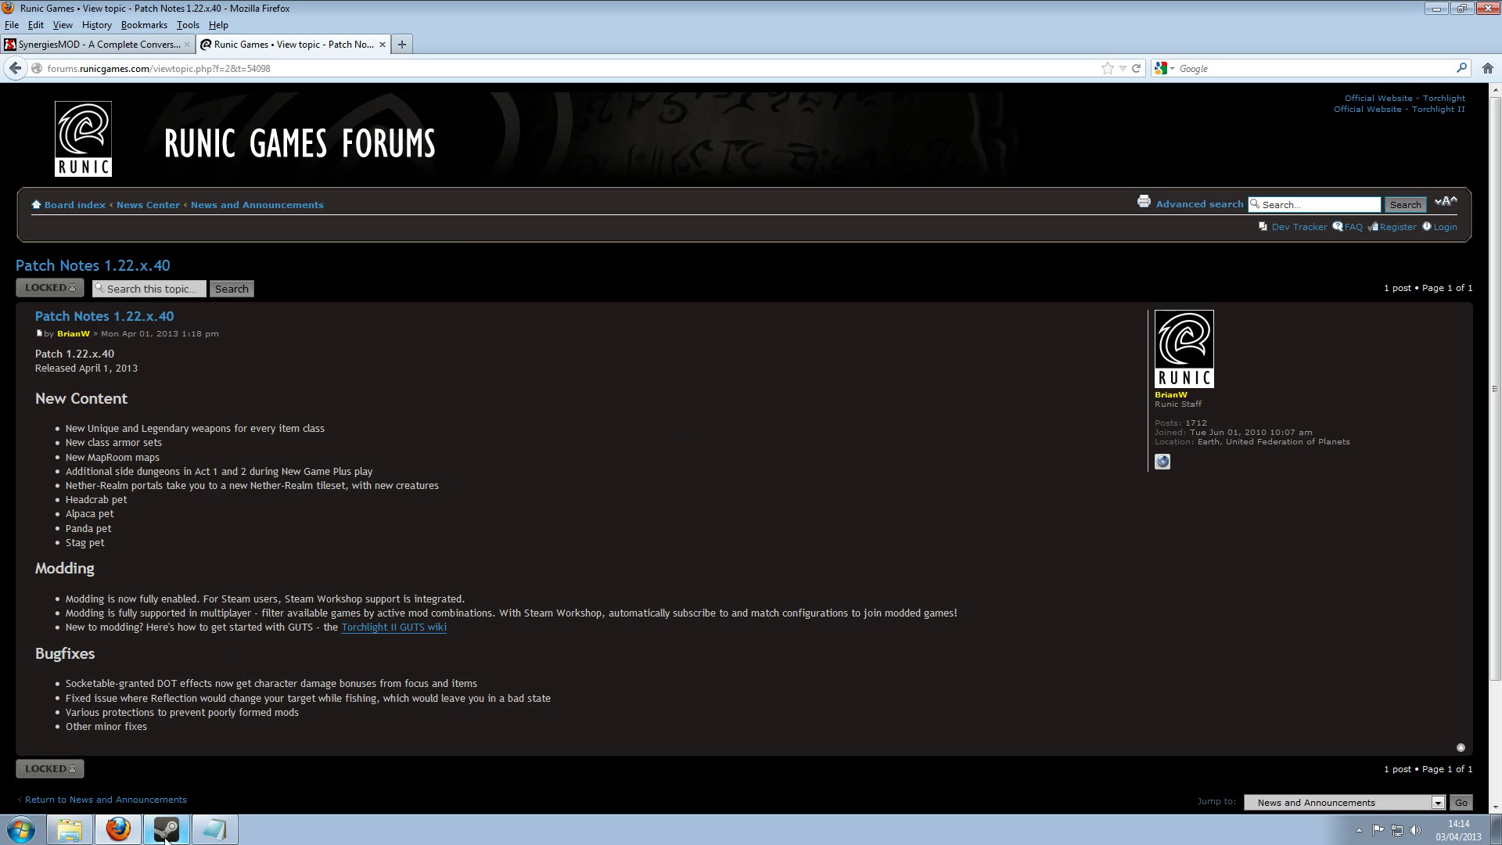
Switch to Steam, browse the Torchlight II Workshop and open the SynergiesMOD (v.8) item page.
{"action": "mouse_move", "coordinate": [166, 836]}
{"action": "left_click", "coordinate": [165, 793]}
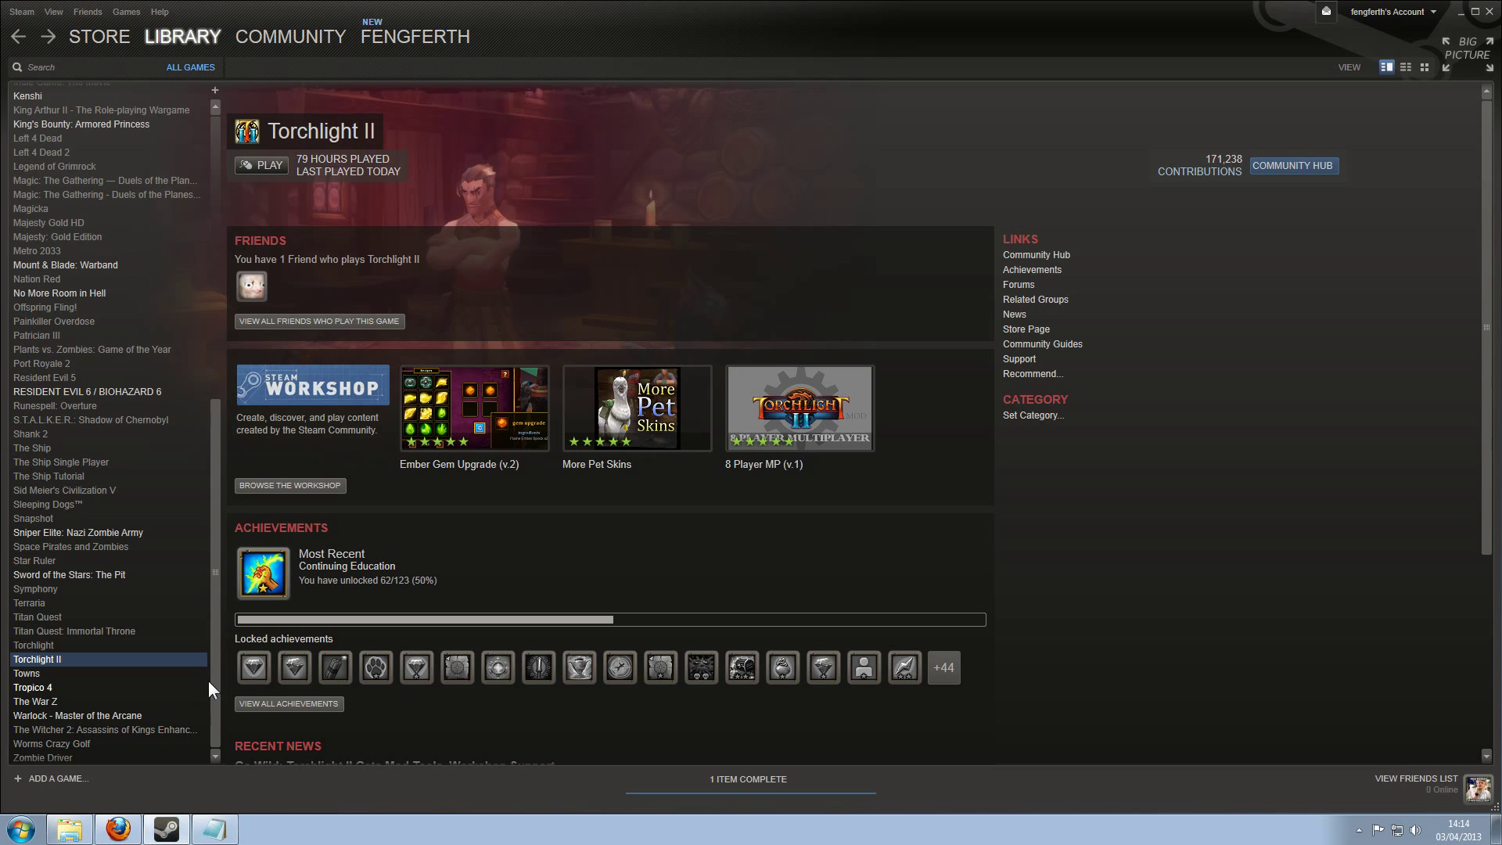
{"action": "left_click", "coordinate": [306, 489]}
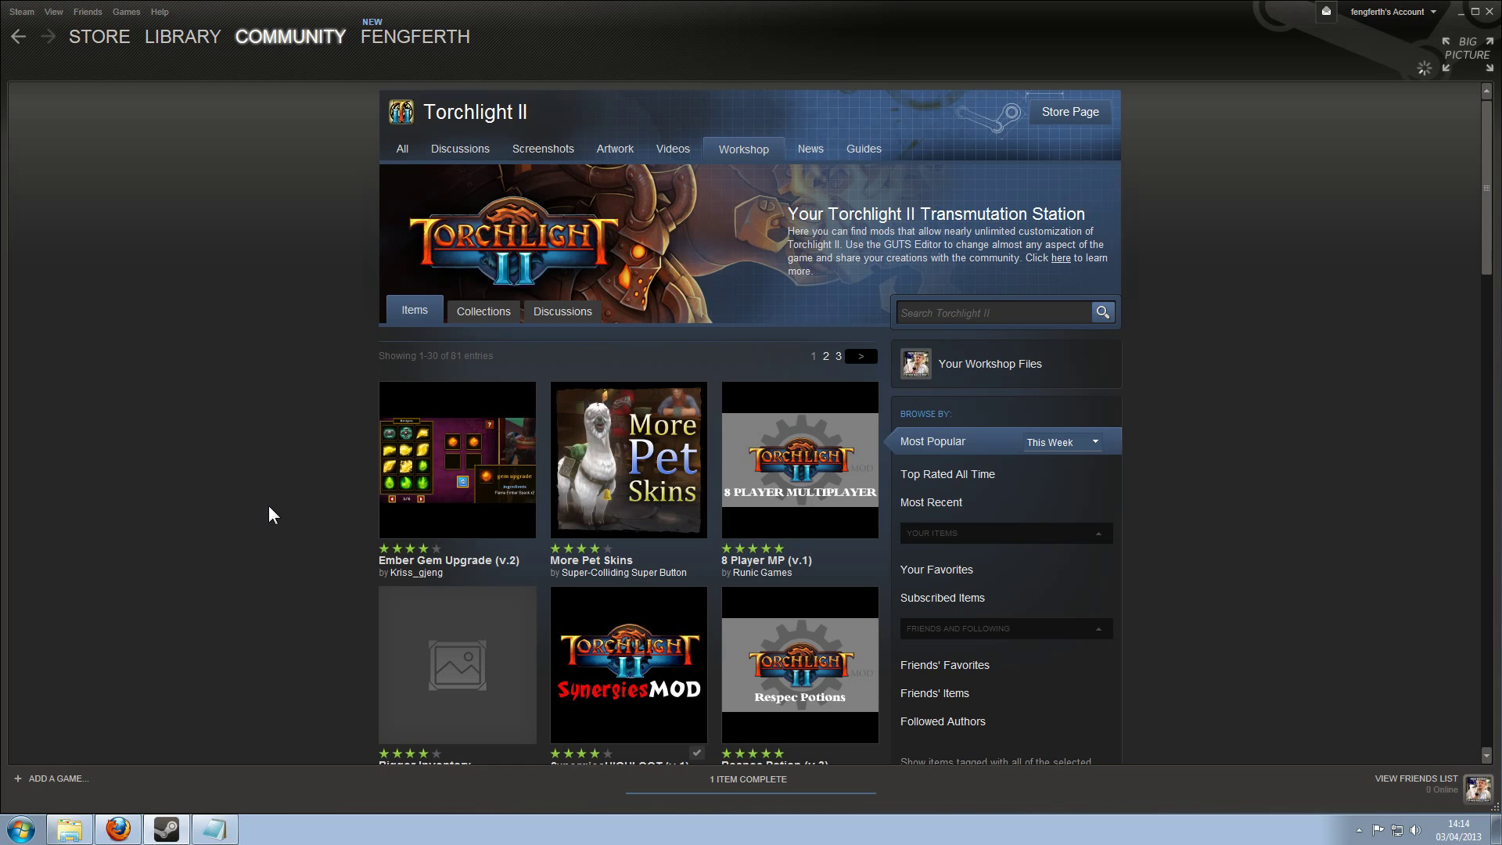
{"action": "scroll", "coordinate": [767, 547], "scroll_direction": "down", "scroll_amount": 3}
{"action": "scroll", "coordinate": [649, 594], "scroll_direction": "down", "scroll_amount": 5}
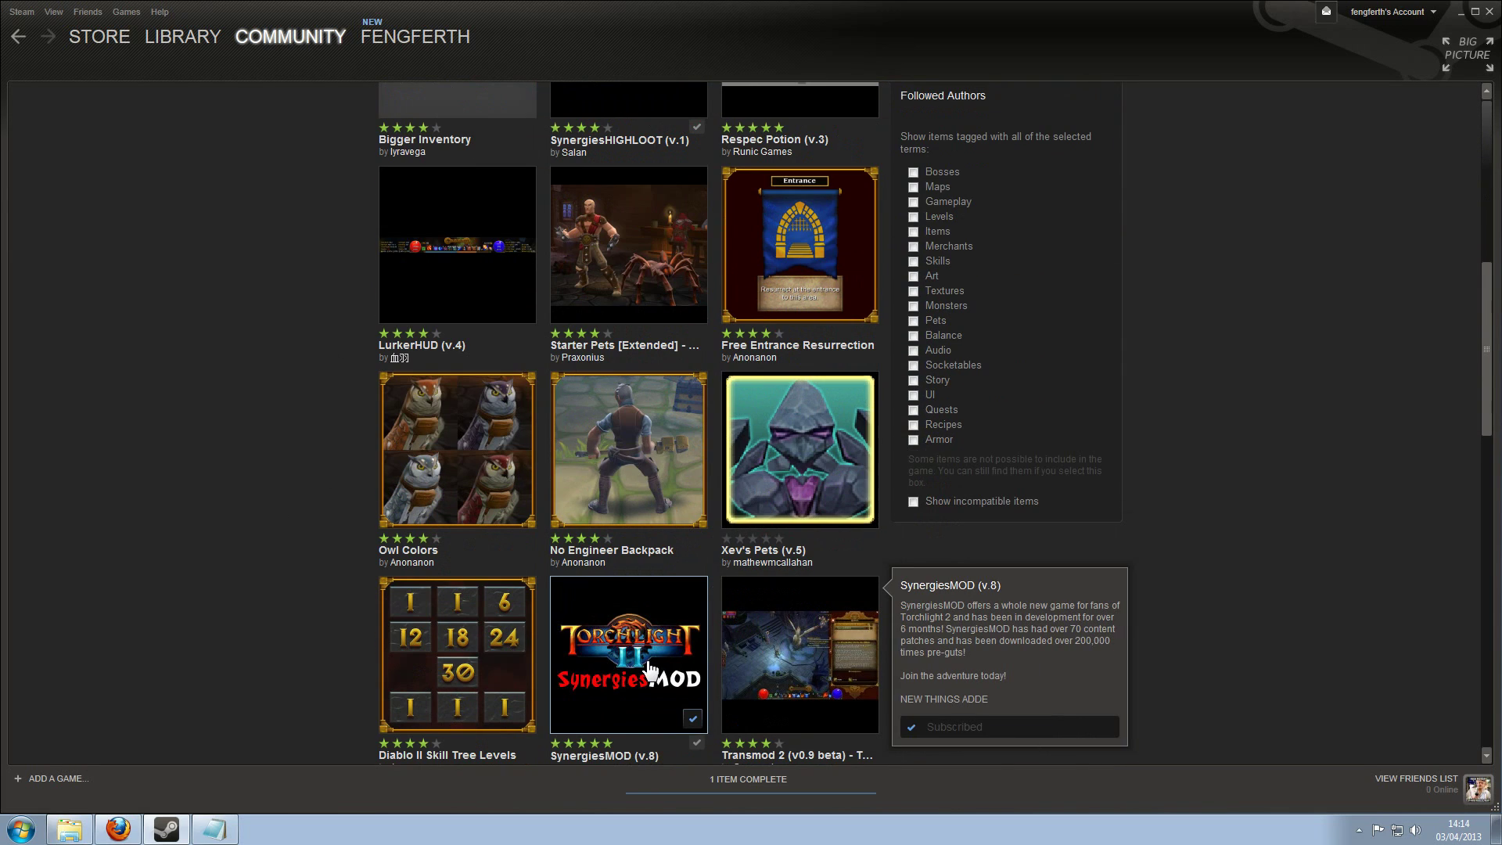
{"action": "left_click", "coordinate": [648, 665]}
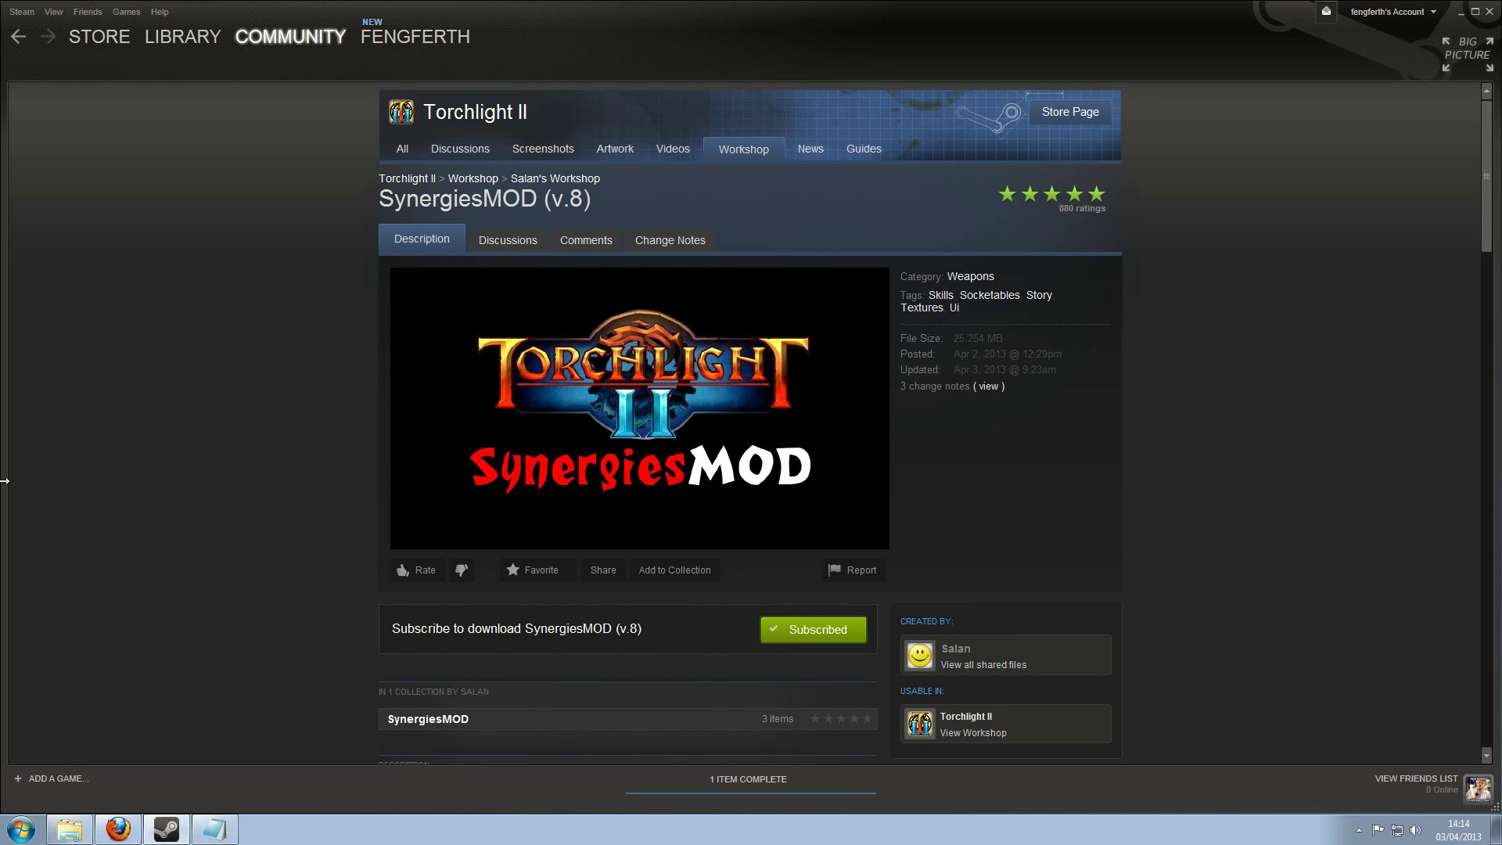
Return to the Workshop listing and look over the SynergiesHIGHLOOT (v.1) and SynergiesMOD entries.
{"action": "left_click", "coordinate": [17, 37]}
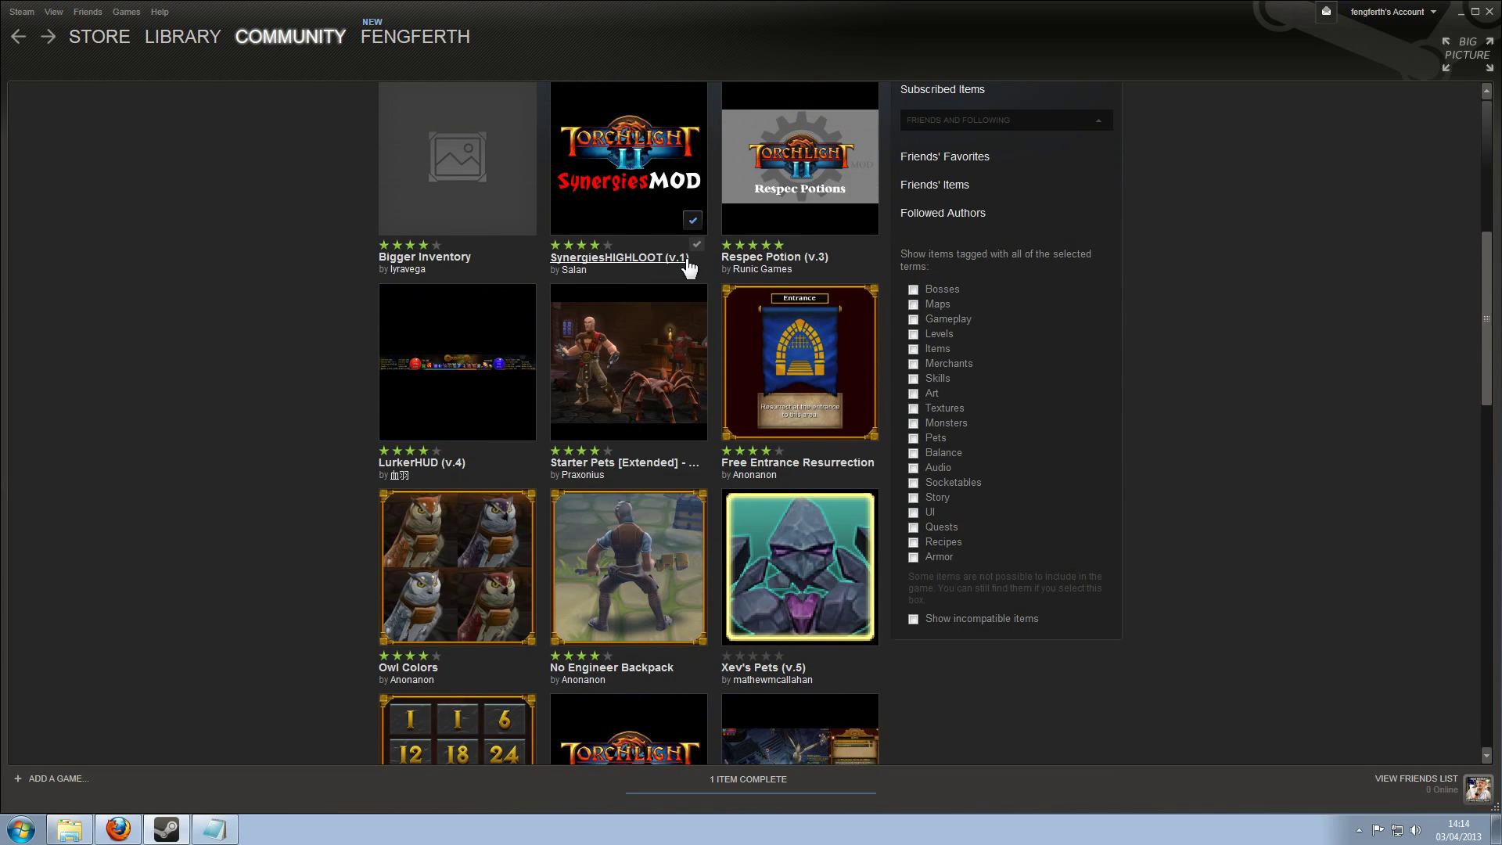
{"action": "scroll", "coordinate": [684, 269], "scroll_direction": "up", "scroll_amount": 1}
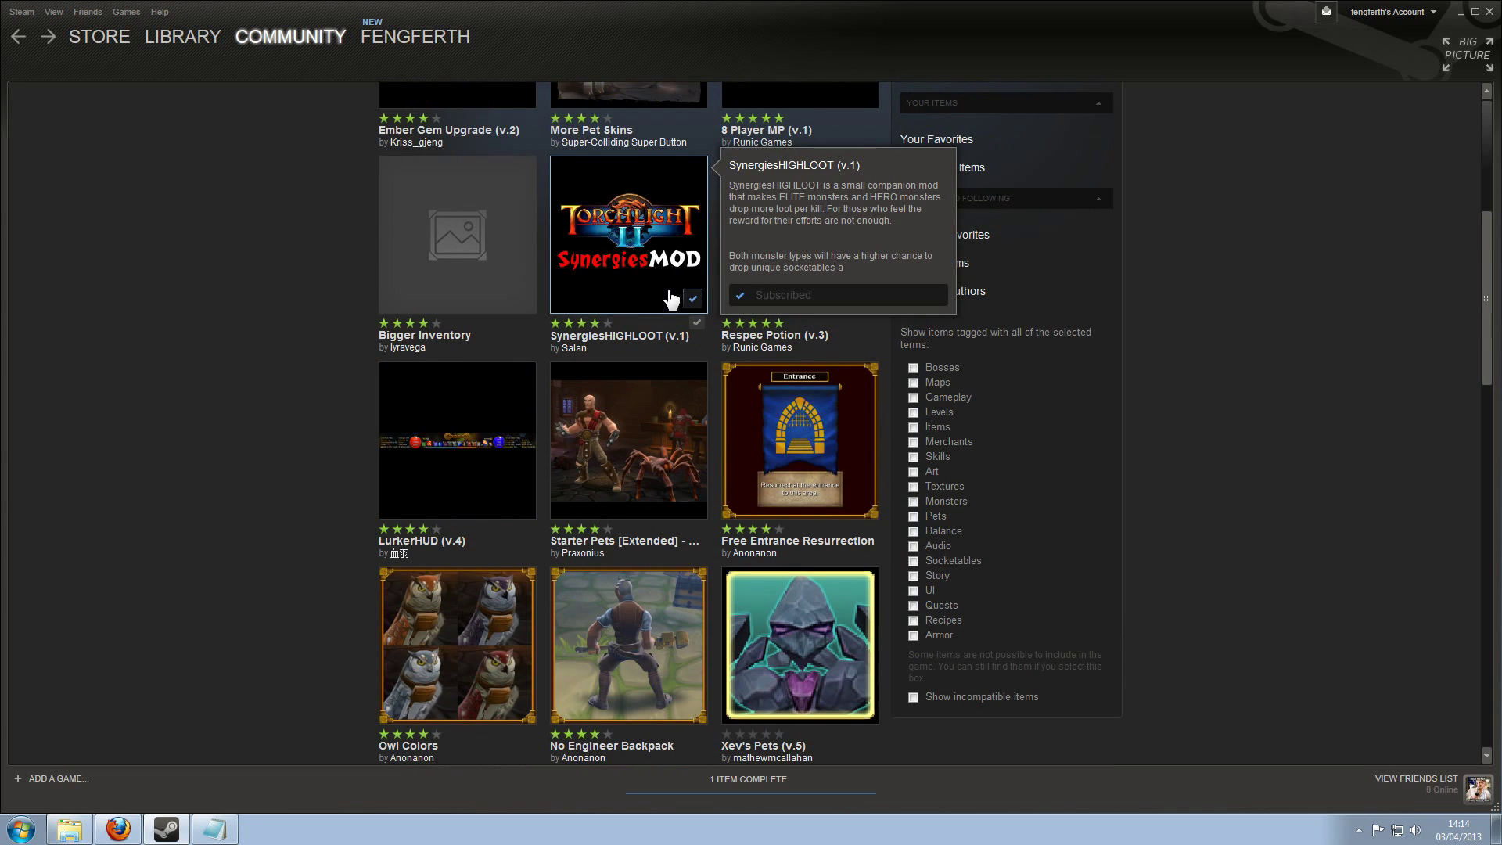
{"action": "scroll", "coordinate": [346, 303], "scroll_direction": "down", "scroll_amount": 3}
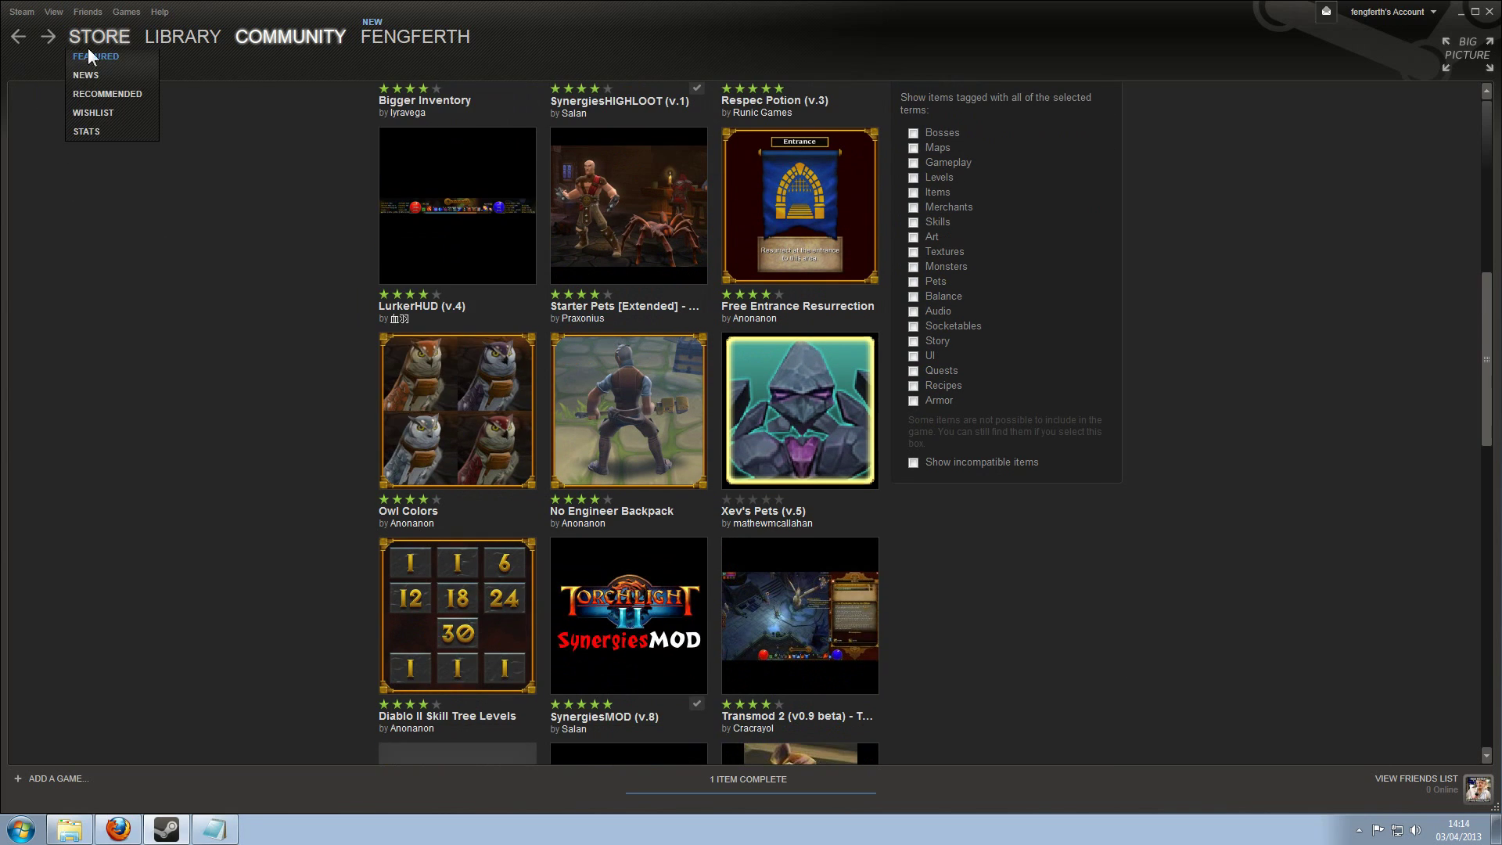
Return to the game library, start Torchlight II and choose to play with mods so the ModLauncher opens.
{"action": "mouse_move", "coordinate": [167, 44]}
{"action": "left_click", "coordinate": [176, 56]}
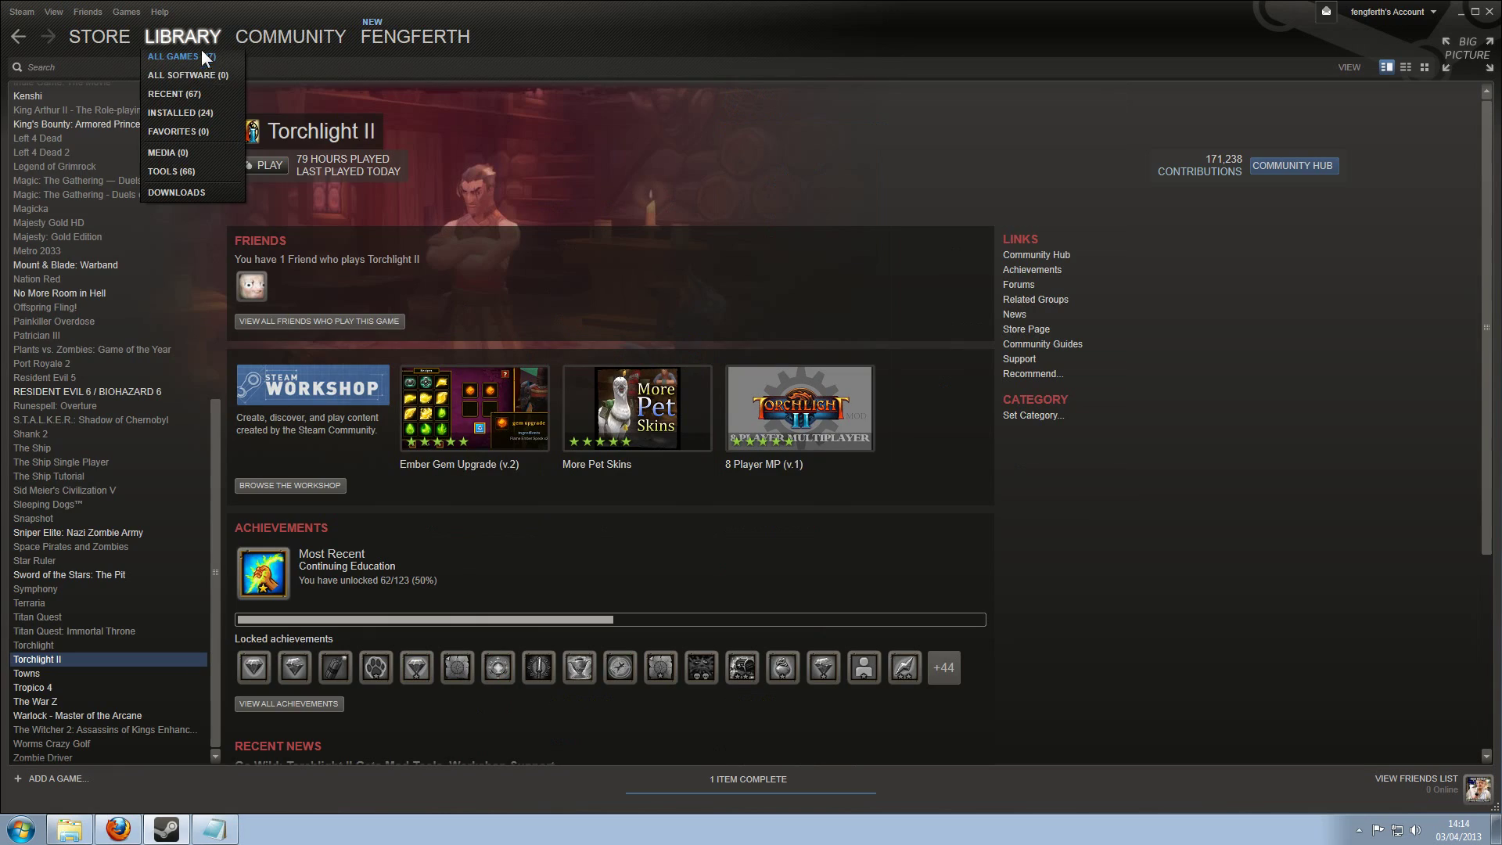
{"action": "left_click", "coordinate": [275, 169]}
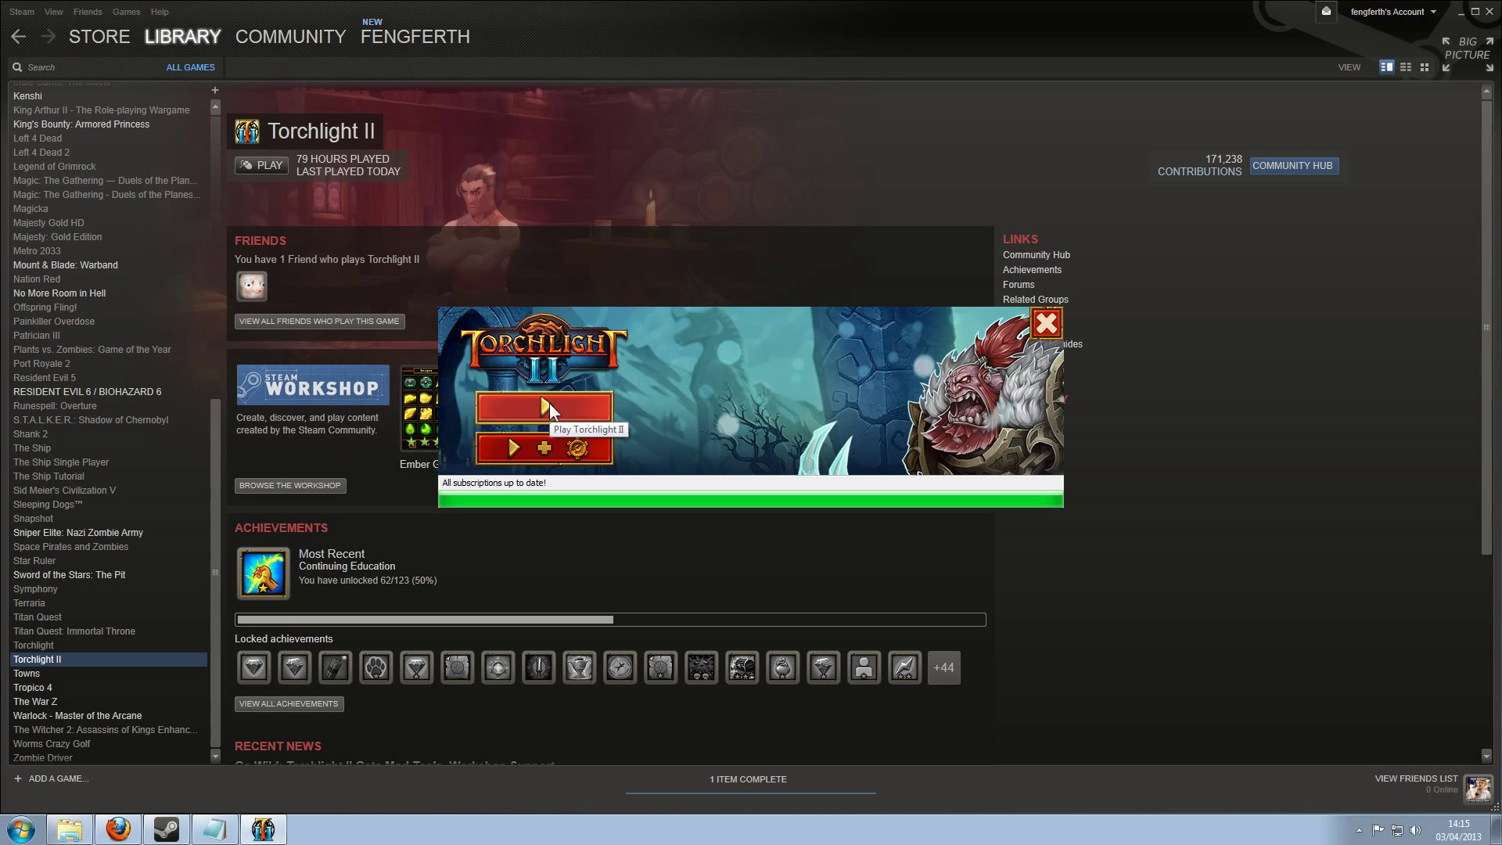
{"action": "left_click", "coordinate": [539, 446]}
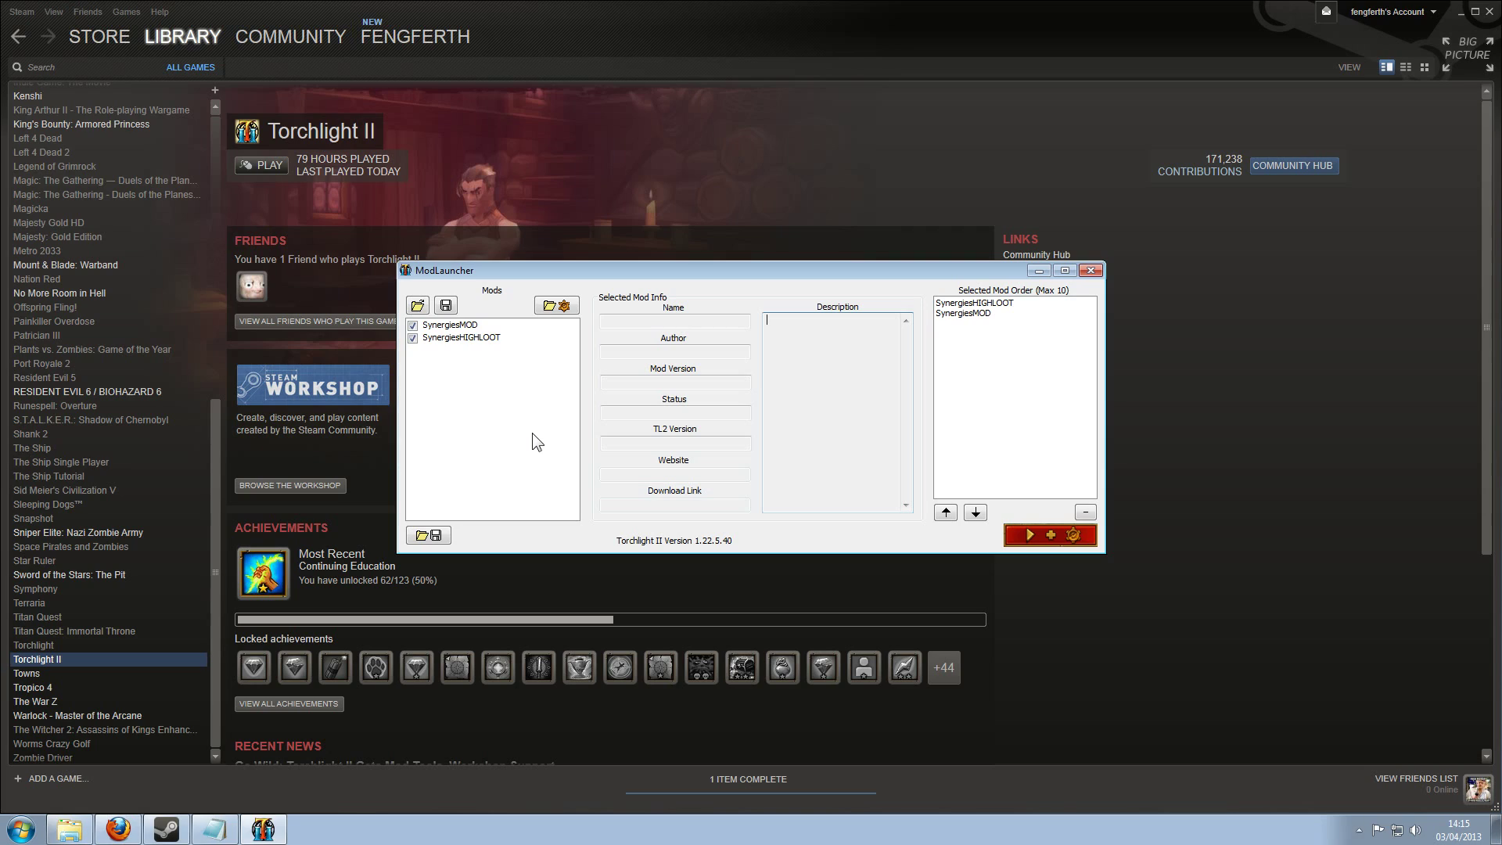
Re-enable SynergiesMOD and SynergiesHIGHLOOT with SynergiesHIGHLOOT first in the mod order, and launch the modded game.
{"action": "left_click", "coordinate": [412, 325]}
{"action": "left_click", "coordinate": [412, 337]}
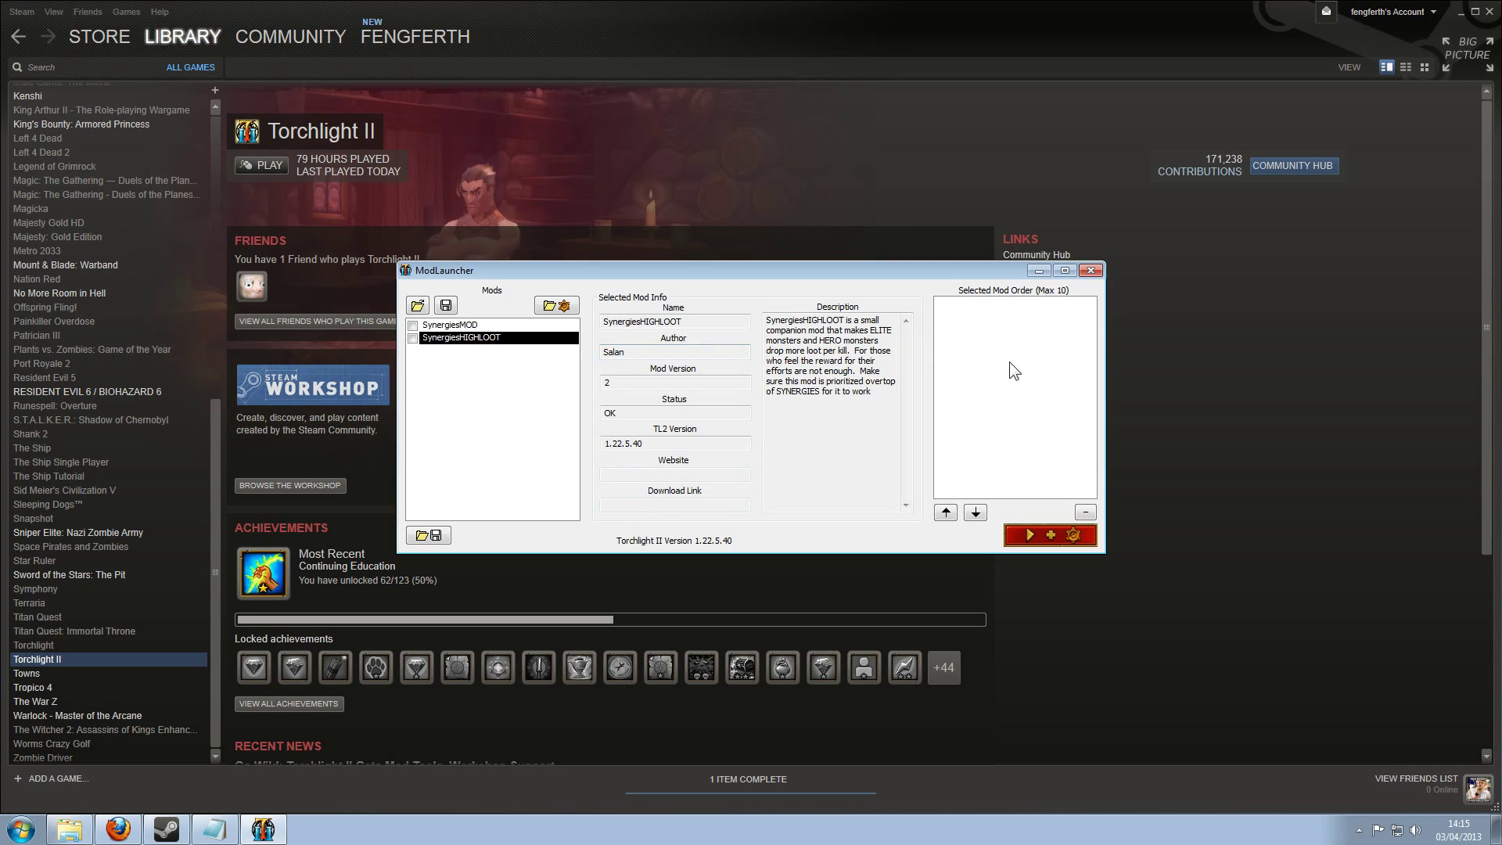
{"action": "left_click", "coordinate": [413, 325]}
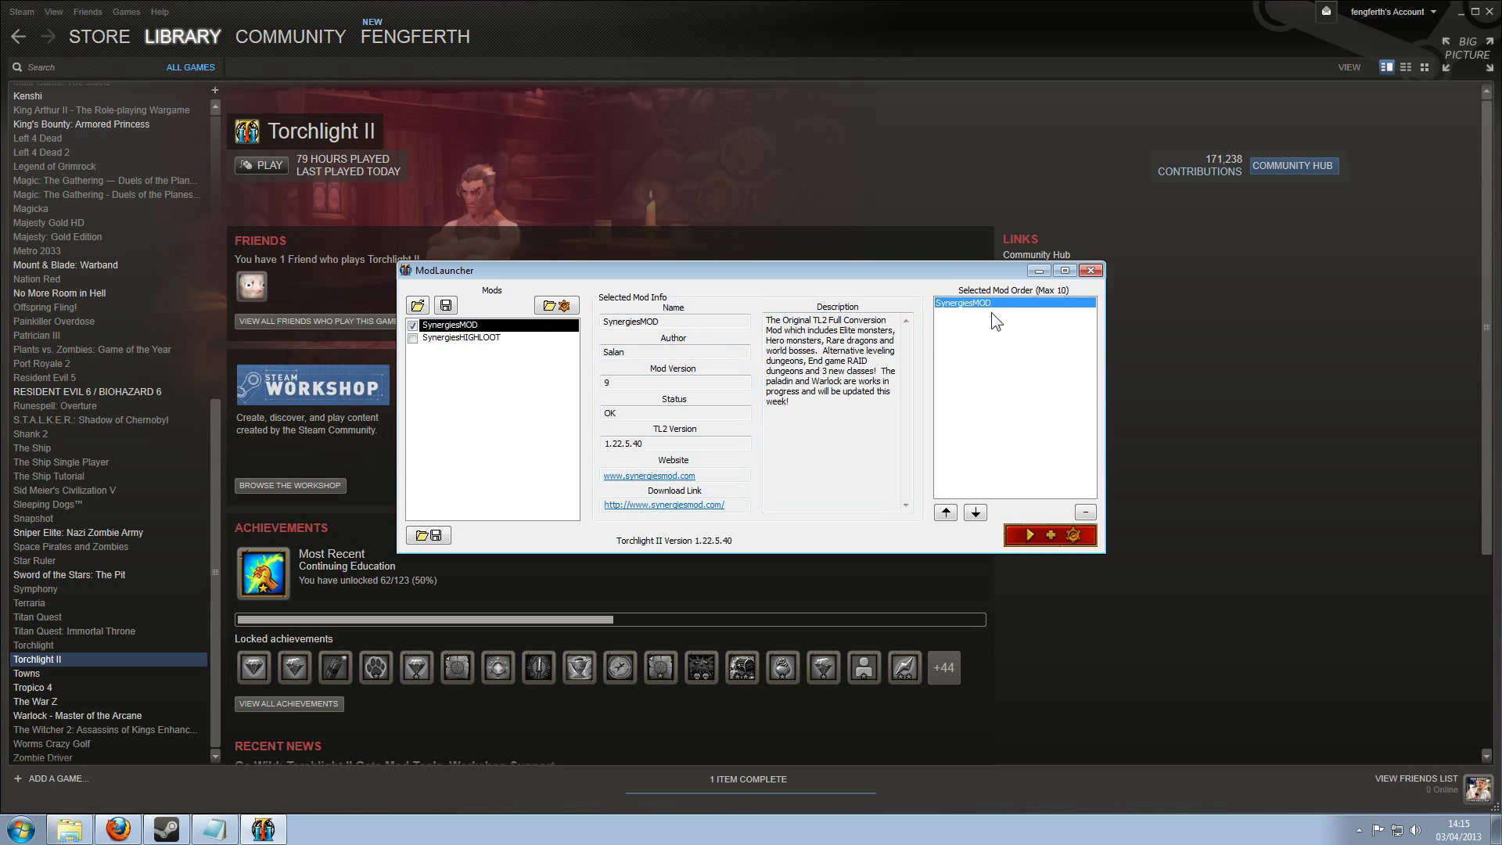
{"action": "left_click", "coordinate": [412, 338]}
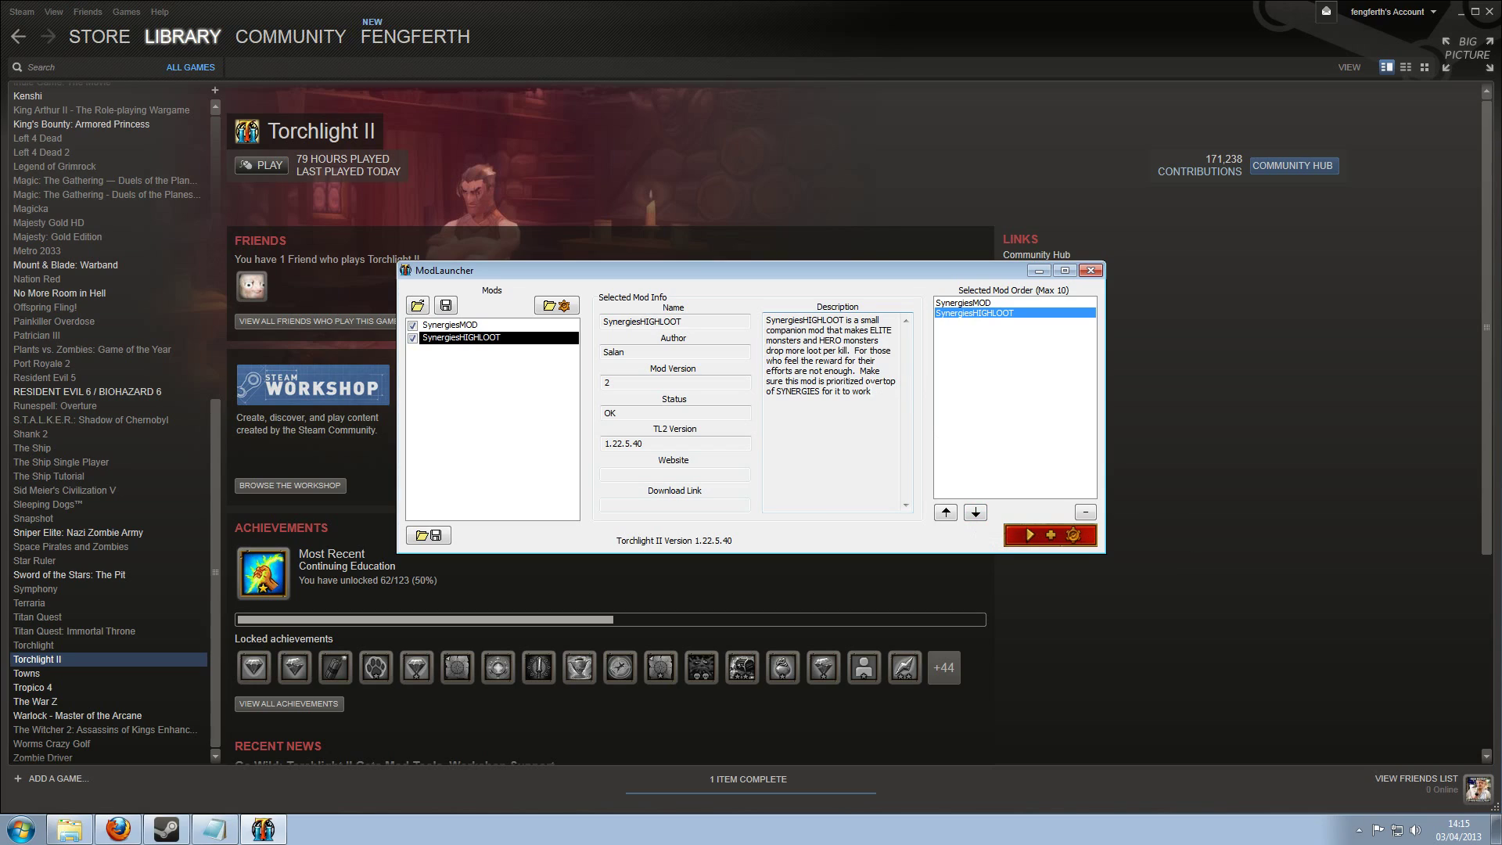
{"action": "left_click", "coordinate": [946, 512]}
{"action": "left_click", "coordinate": [1081, 540]}
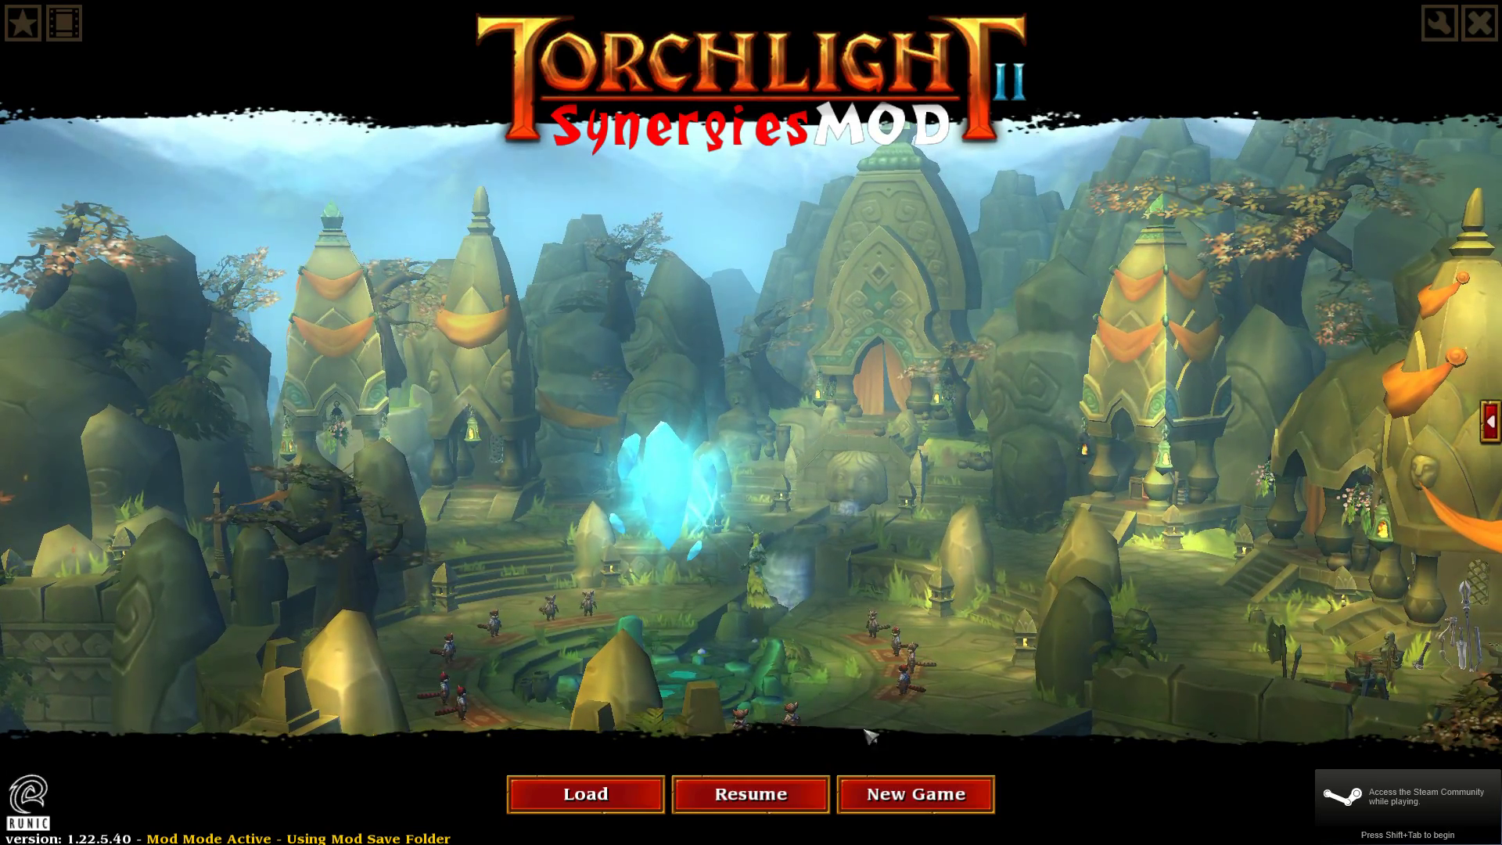
Start a new game with a Paladin and name the character fsadfasfsagesga.
{"action": "left_click", "coordinate": [912, 794]}
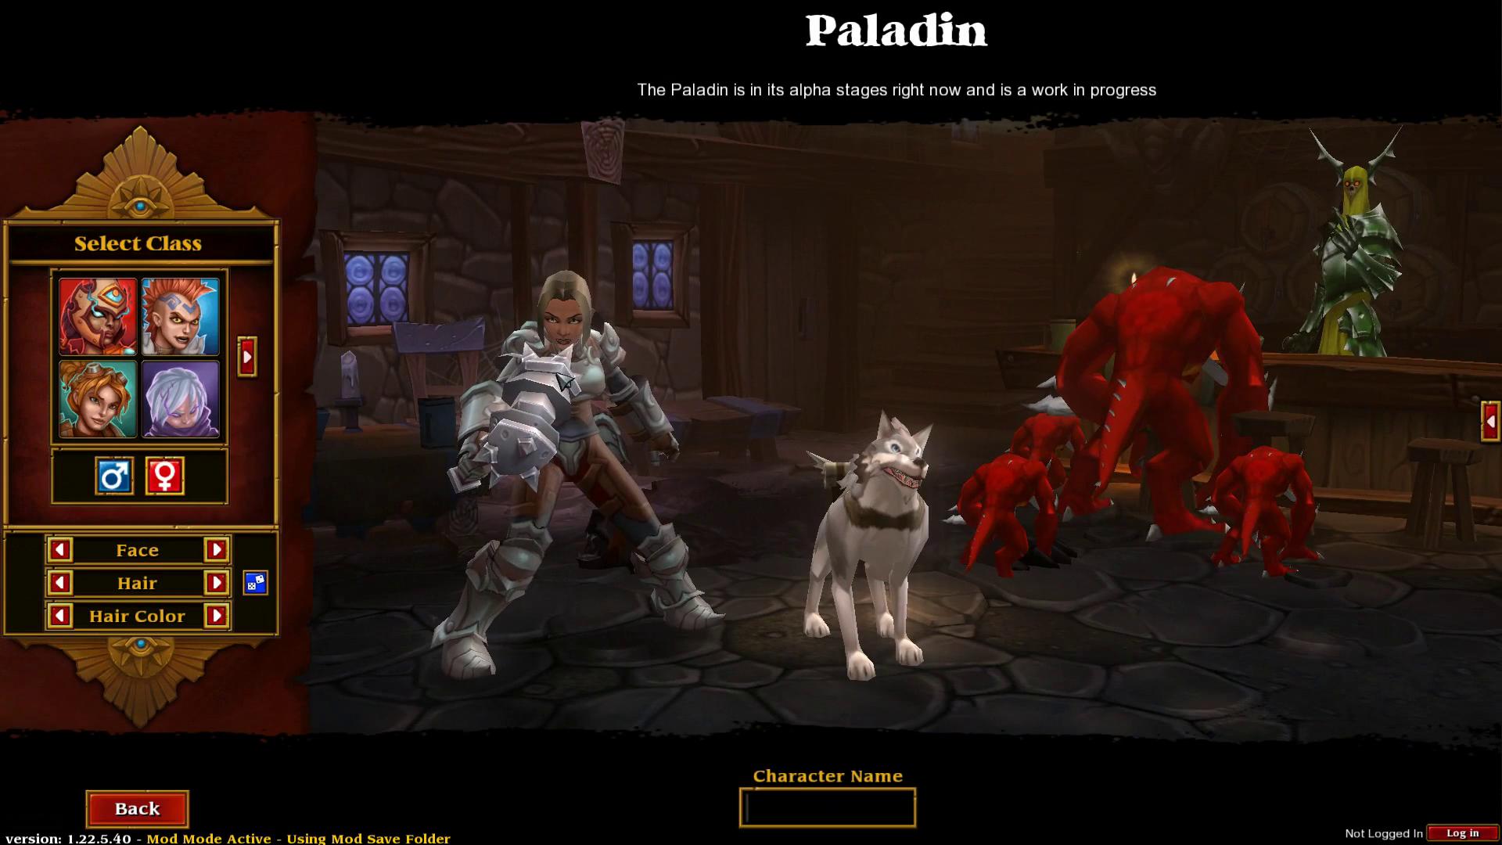
{"action": "left_click", "coordinate": [247, 353]}
{"action": "left_click", "coordinate": [118, 319]}
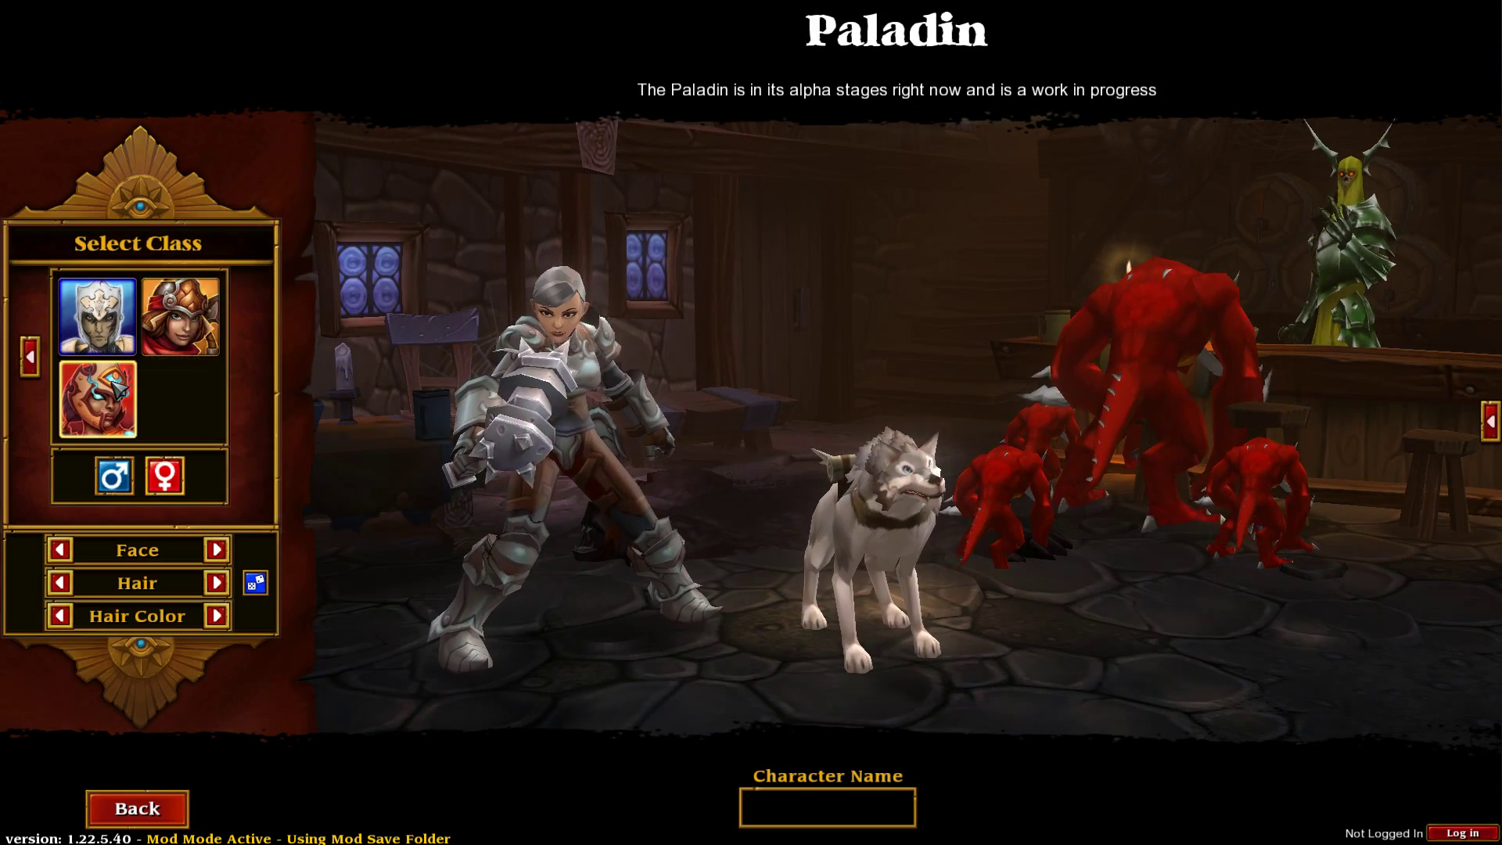
{"action": "left_click", "coordinate": [117, 387]}
{"action": "left_click", "coordinate": [116, 327]}
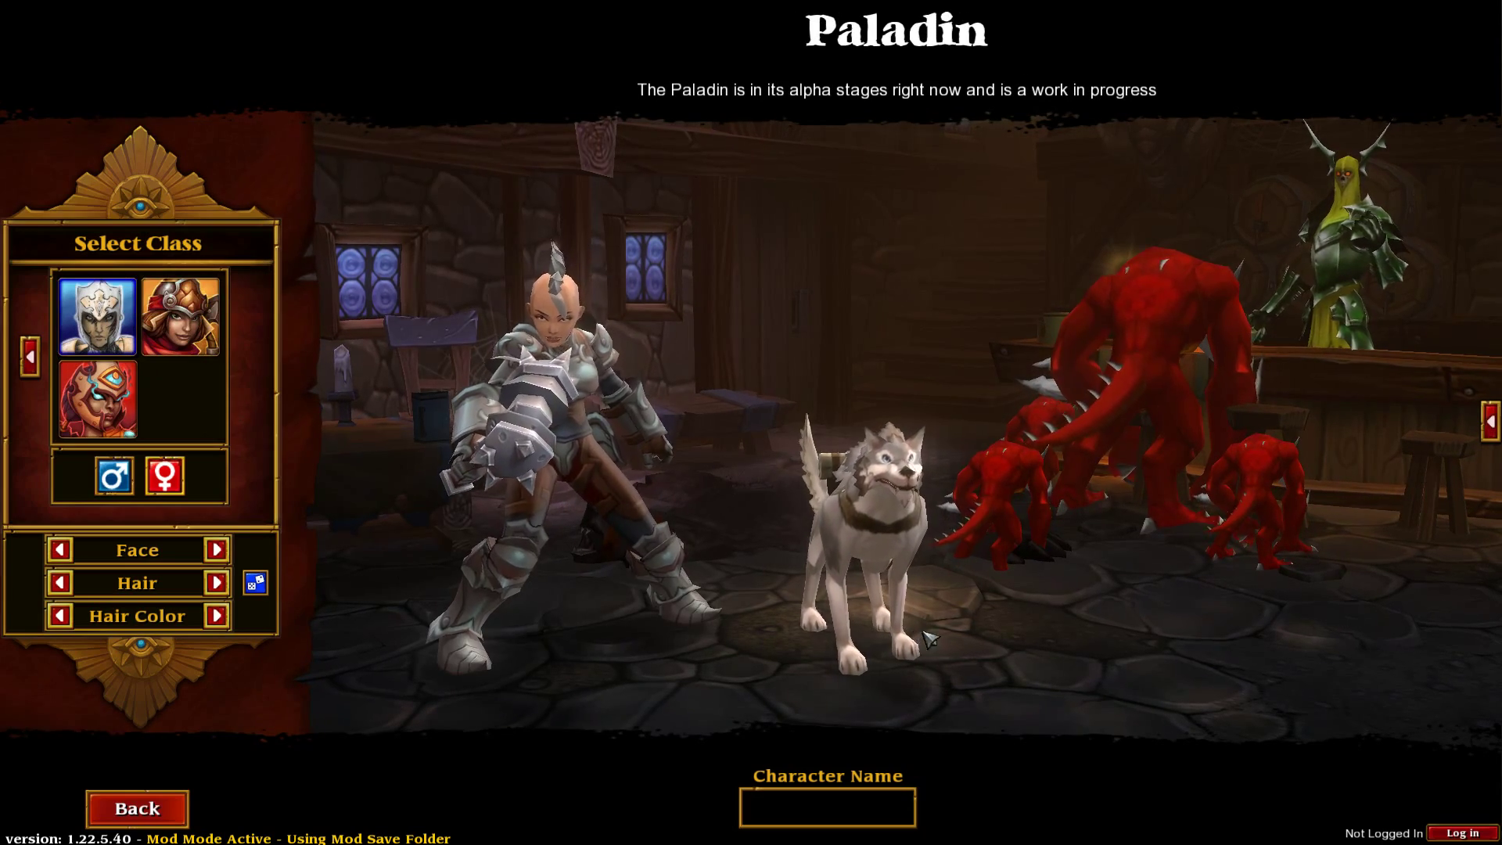
{"action": "type", "text": "fsadfasfsagesga"}
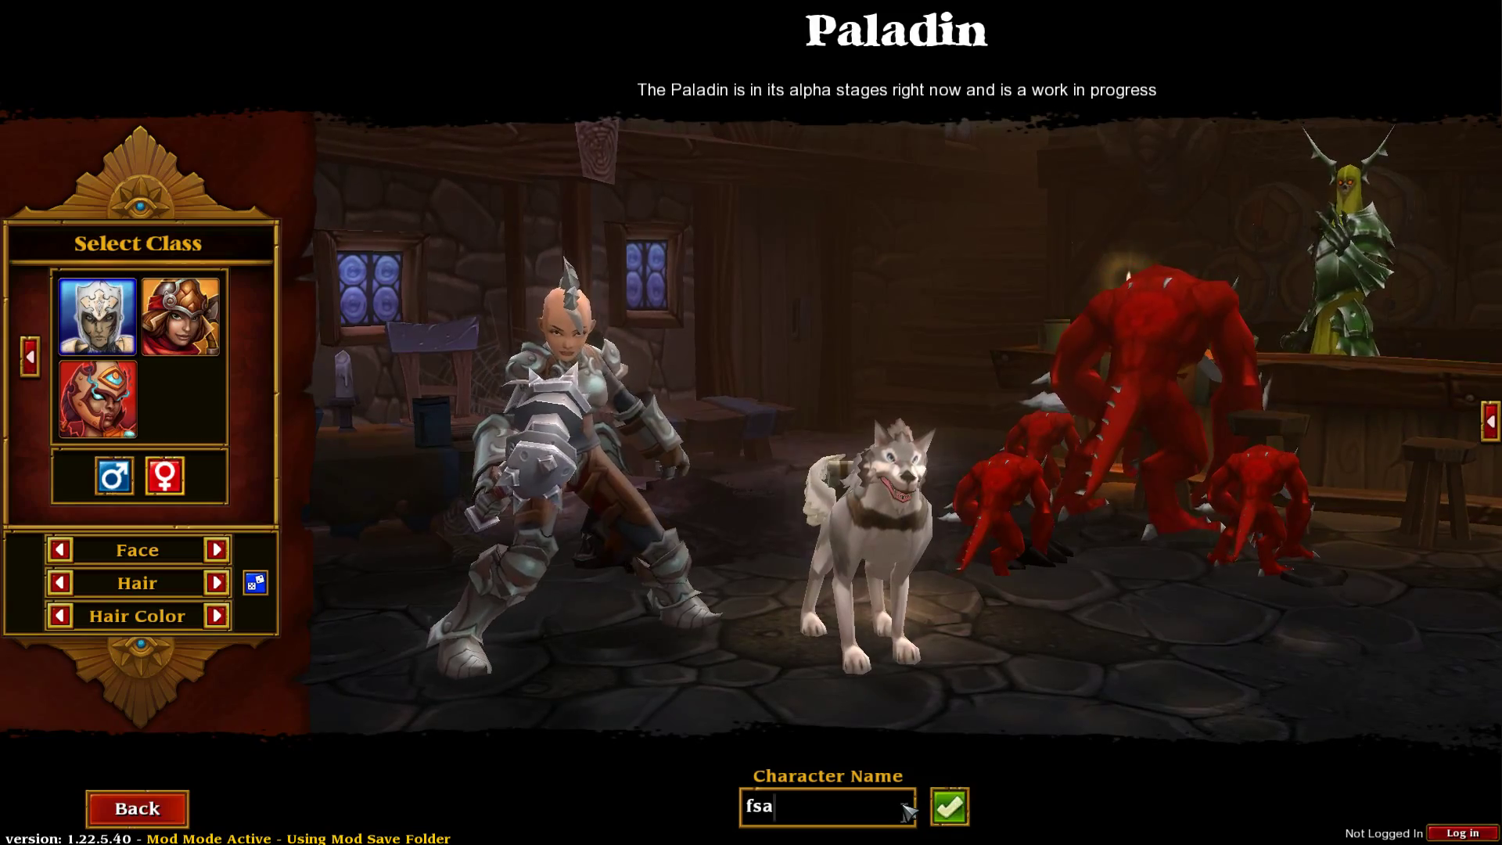
{"action": "left_click", "coordinate": [947, 810]}
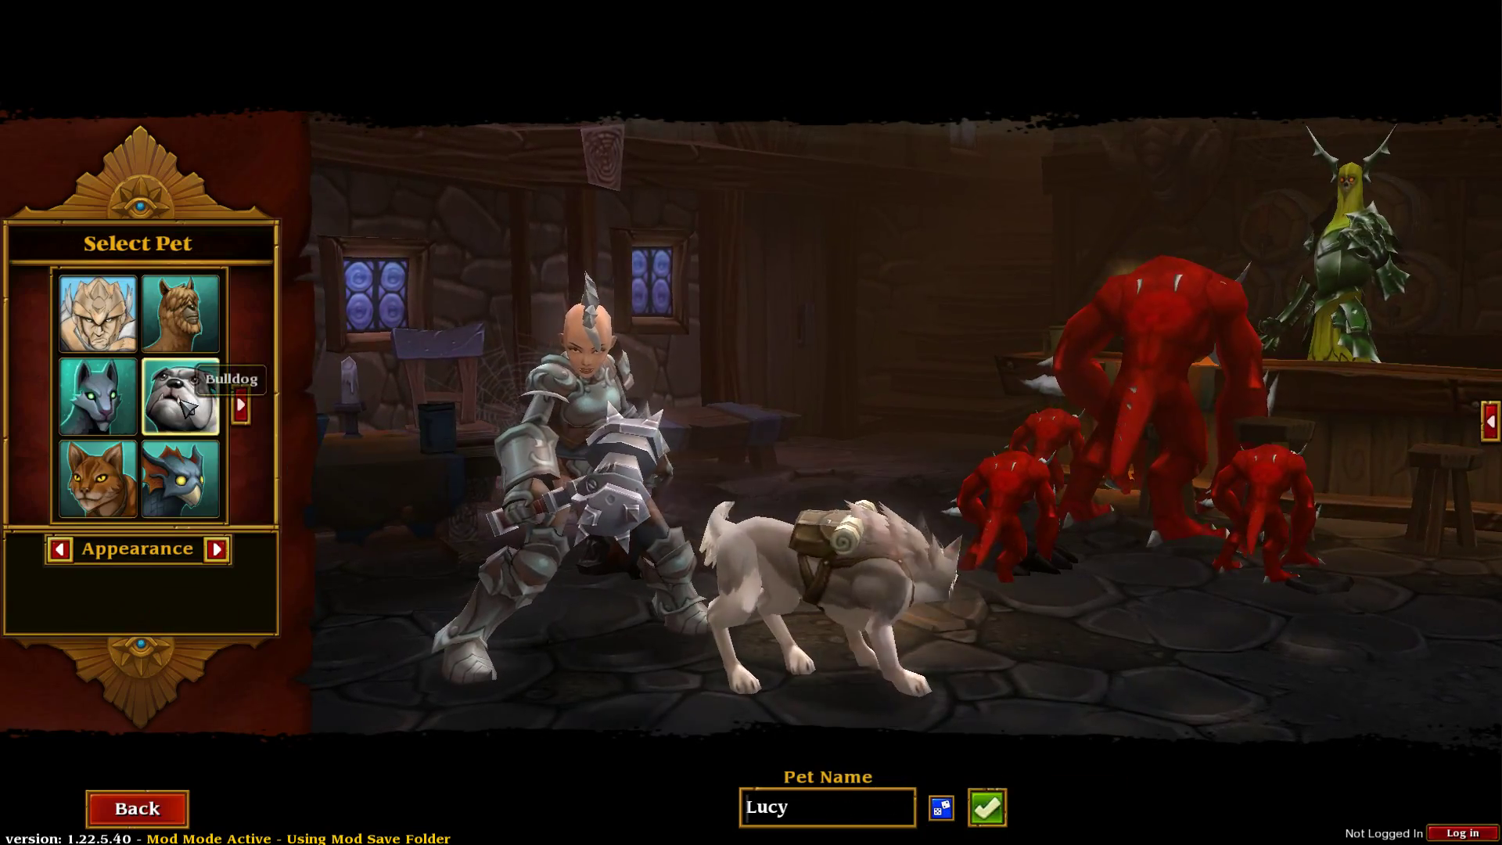
Browse the available pets and choose the Stag.
{"action": "left_click", "coordinate": [240, 404]}
{"action": "left_click", "coordinate": [37, 404]}
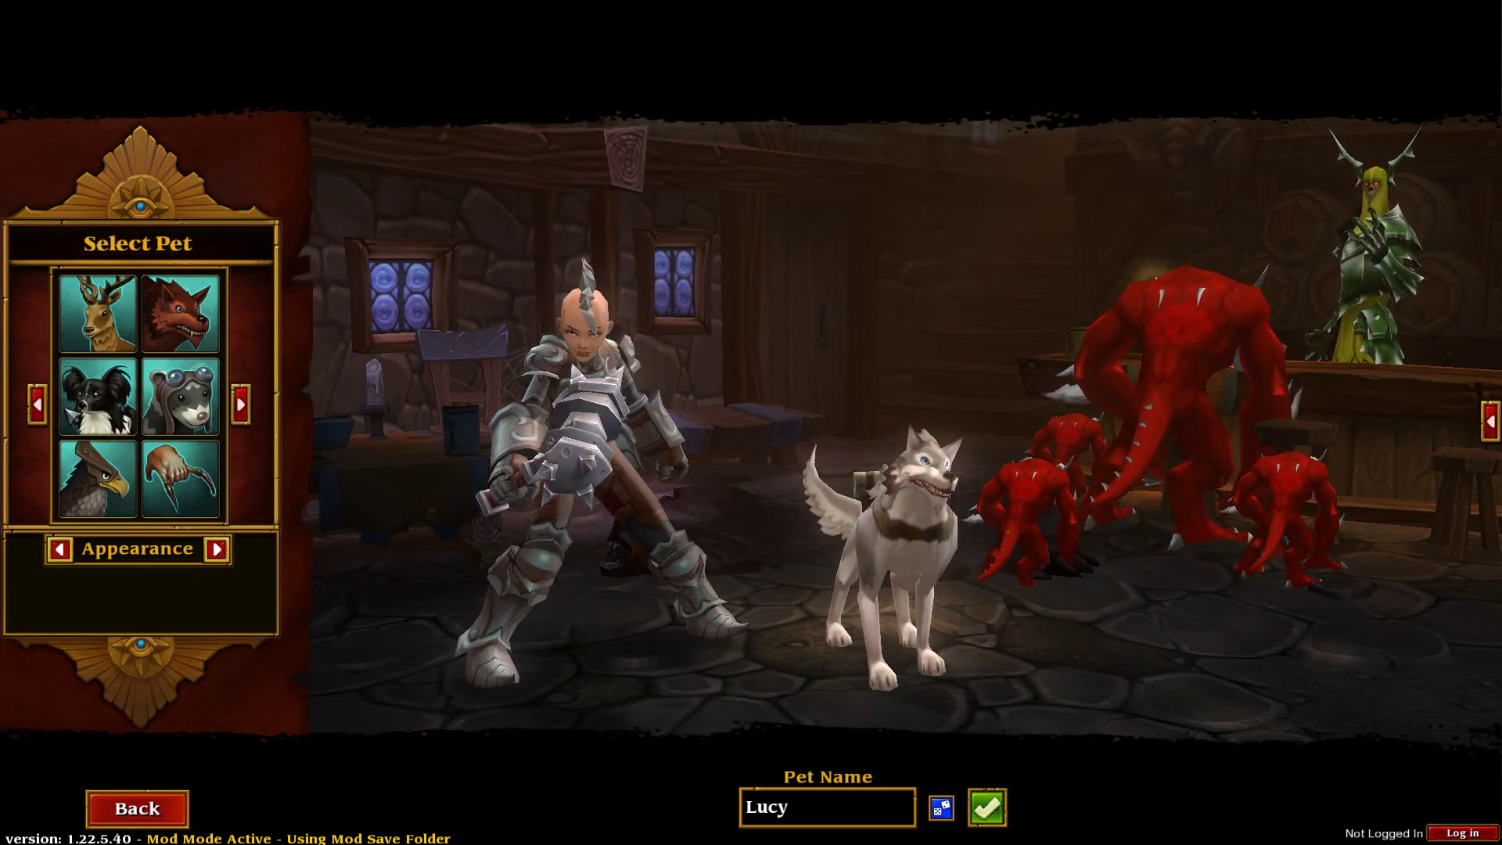
{"action": "left_click", "coordinate": [104, 338]}
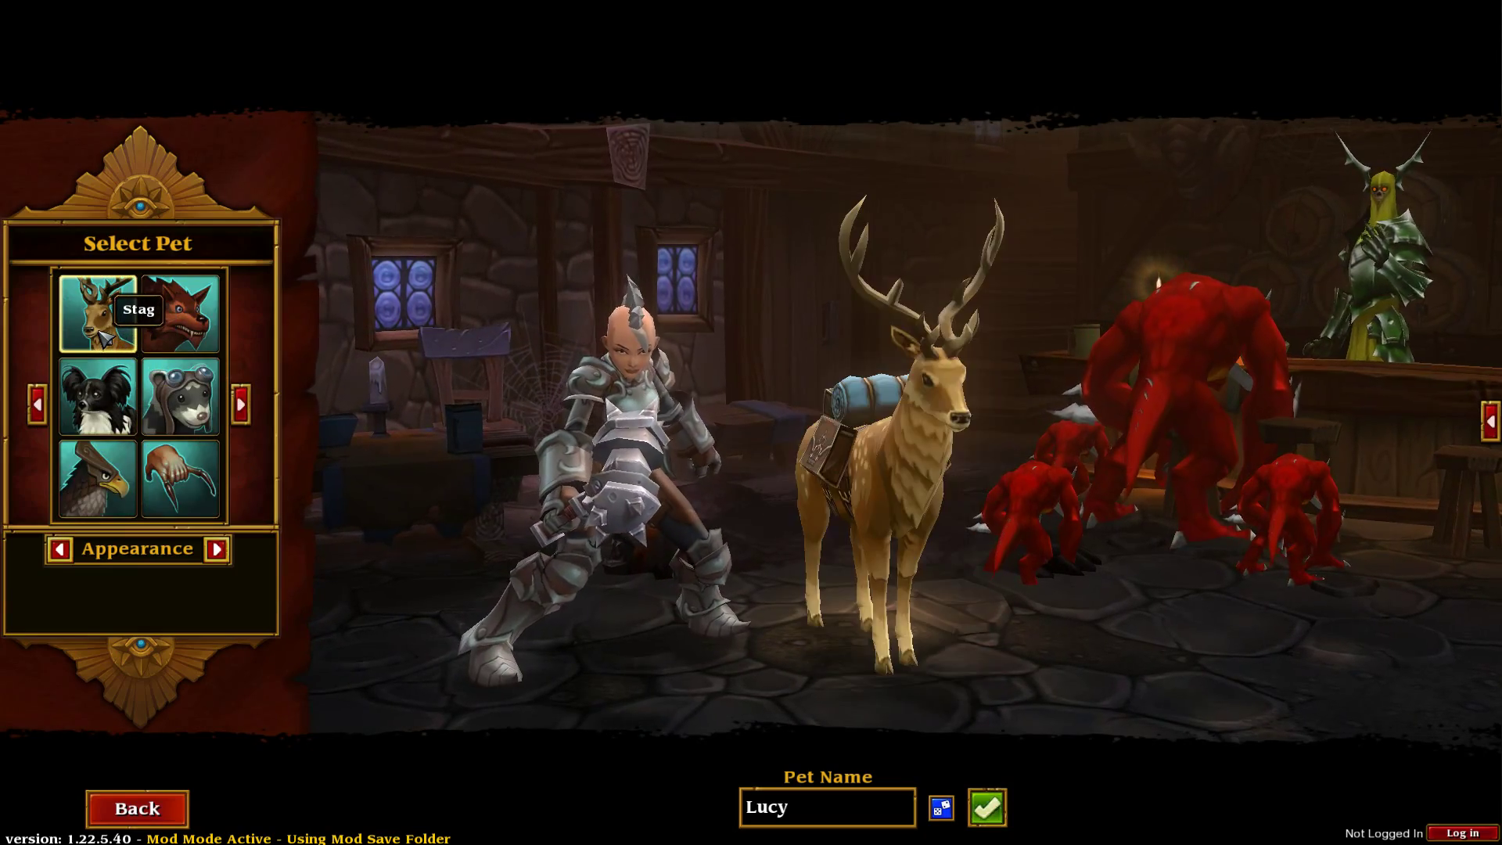
Name the pet daweerwafd and start the game on Normal difficulty without Hardcore Mode.
{"action": "left_click", "coordinate": [818, 806]}
{"action": "type", "text": "daweerwafd"}
{"action": "left_click", "coordinate": [987, 807]}
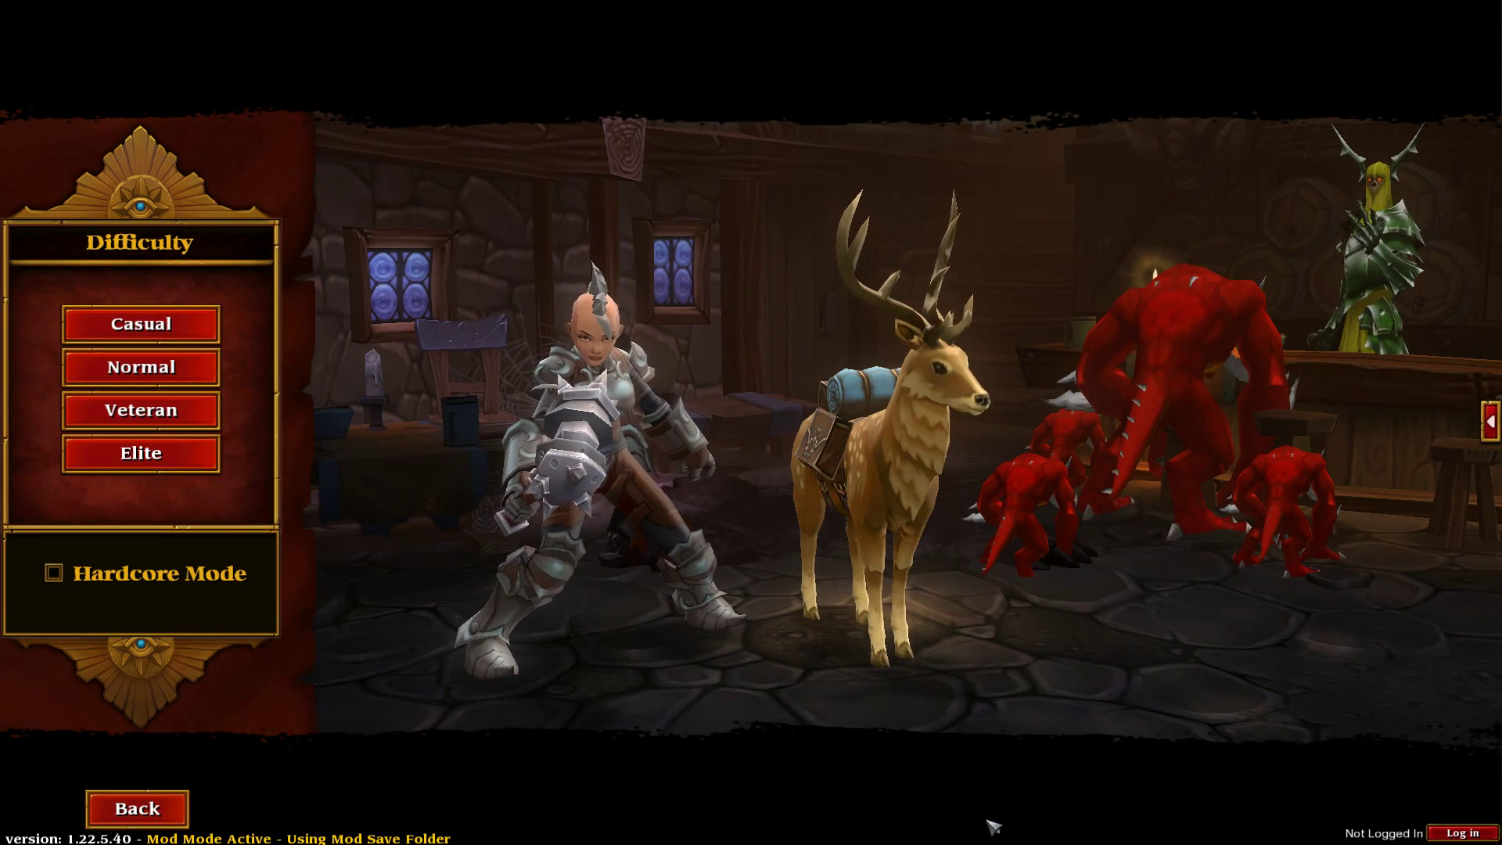
{"action": "left_click", "coordinate": [141, 367]}
{"action": "left_click", "coordinate": [778, 376]}
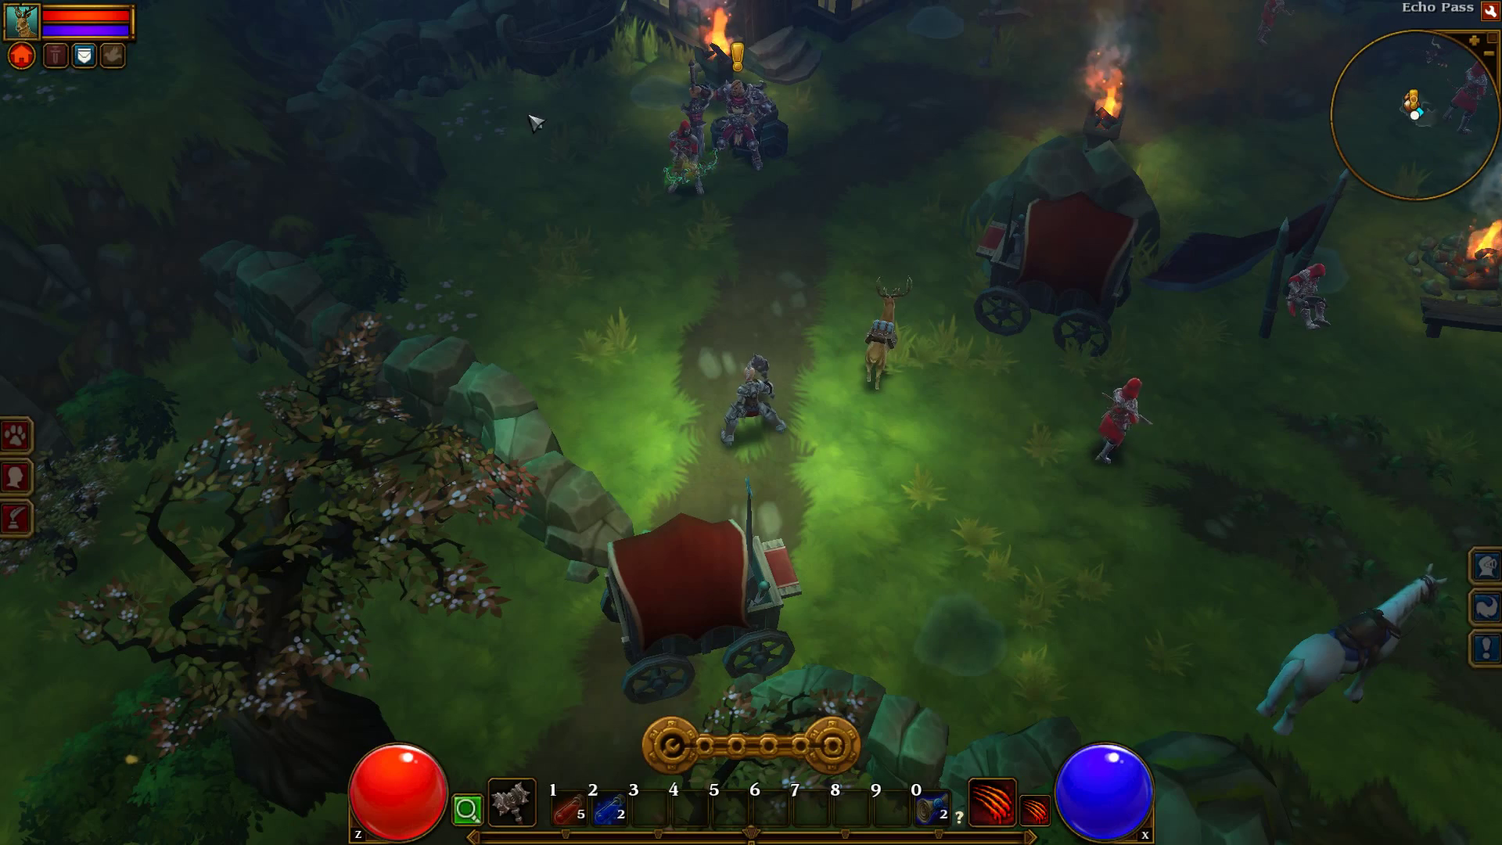
Walk through the Echo Pass camp and examine the Paladin's skills, including Blessing of Power and the third skill tree.
{"action": "left_click_drag", "start_coordinate": [534, 123], "coordinate": [616, 536]}
{"action": "key", "text": "s"}
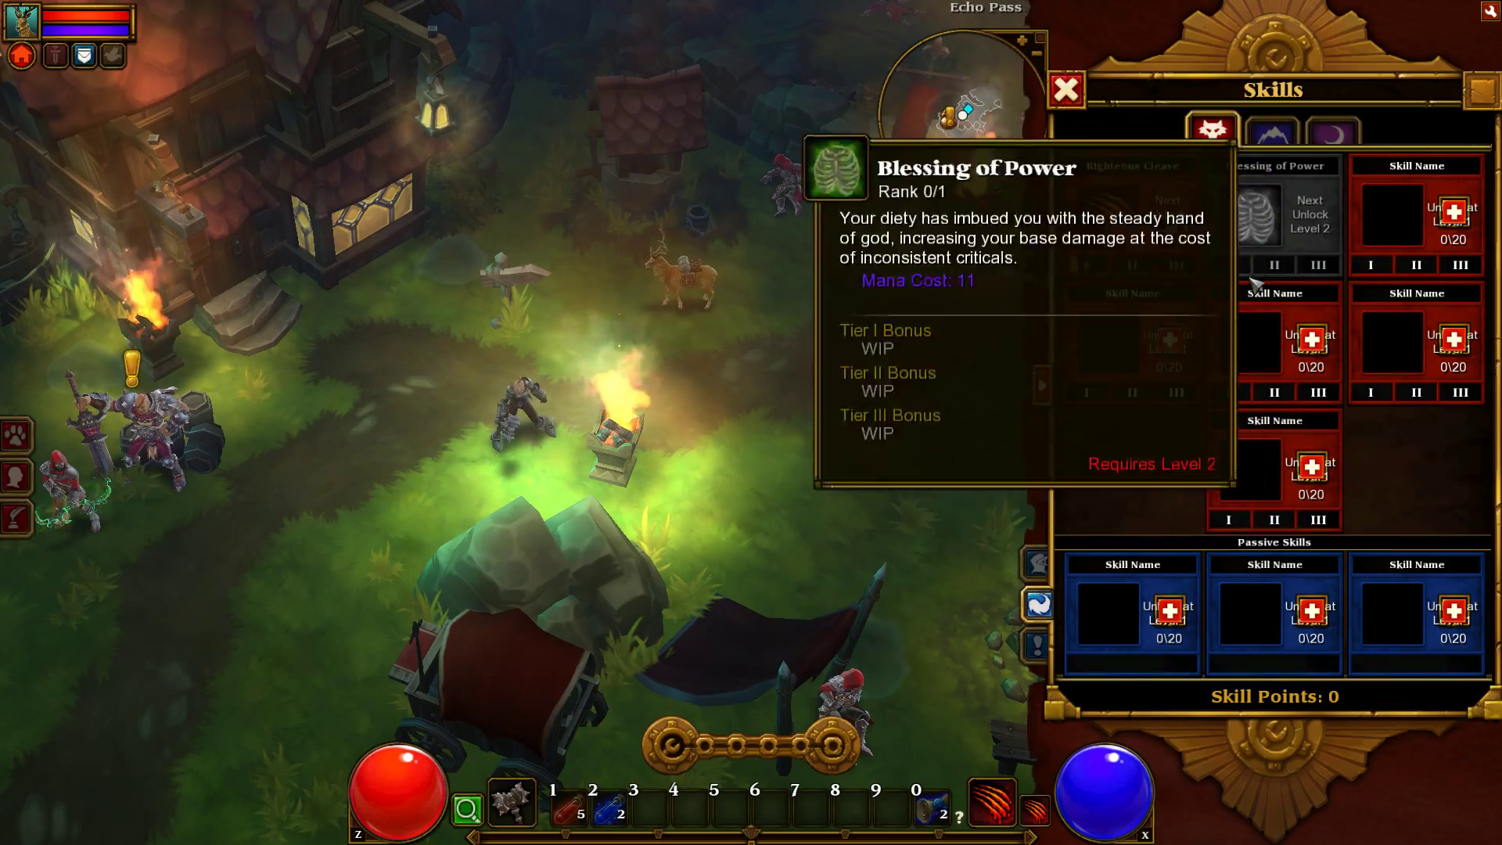
{"action": "left_click", "coordinate": [1331, 135]}
{"action": "key", "text": "s"}
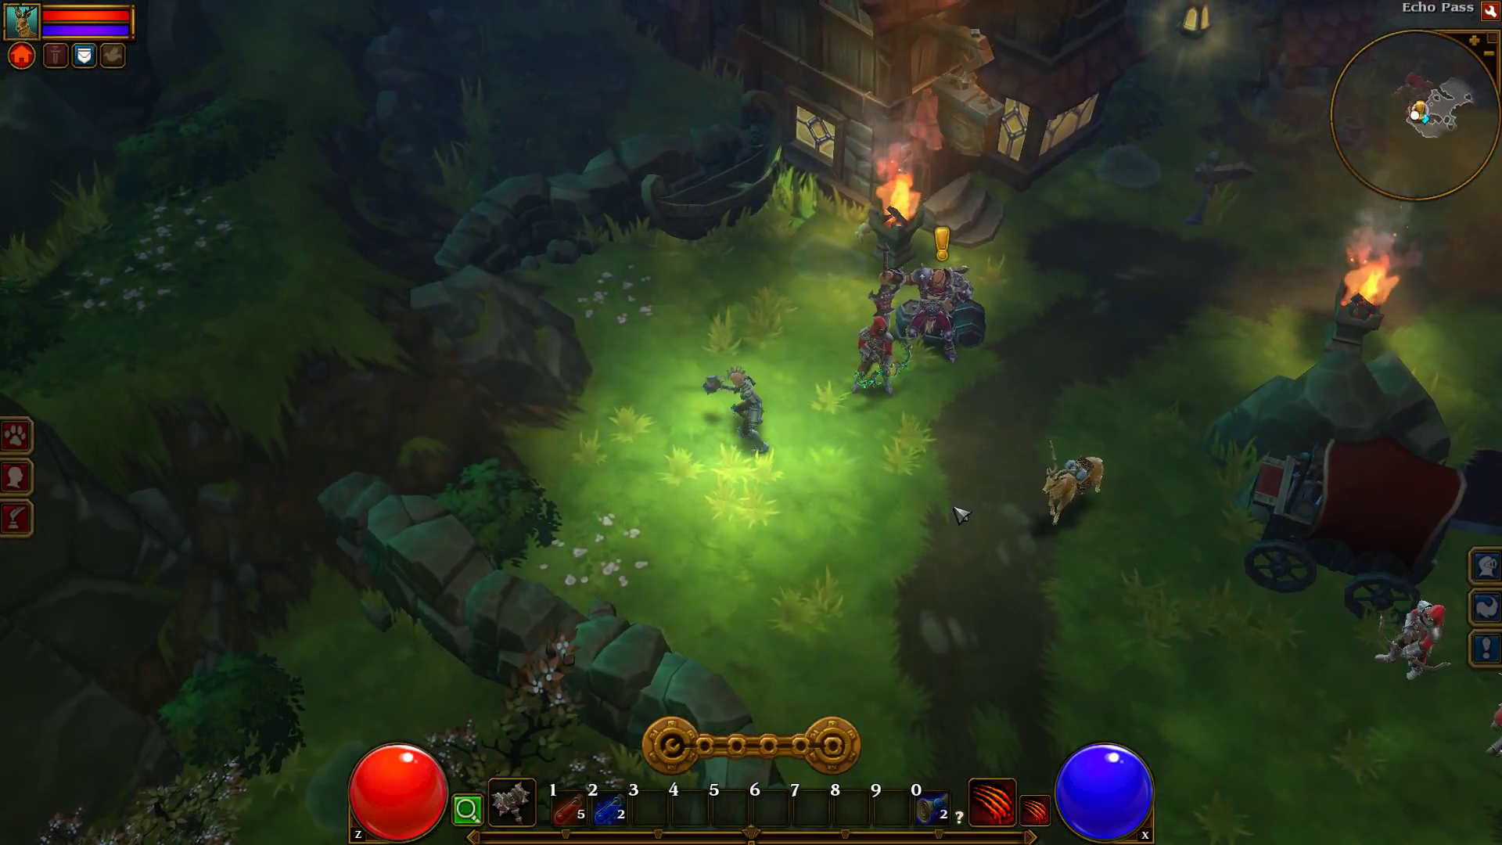
Walk the Paladin along the path through the Echo Pass camp to look around.
{"action": "left_click", "coordinate": [1044, 358]}
{"action": "left_click", "coordinate": [1044, 359]}
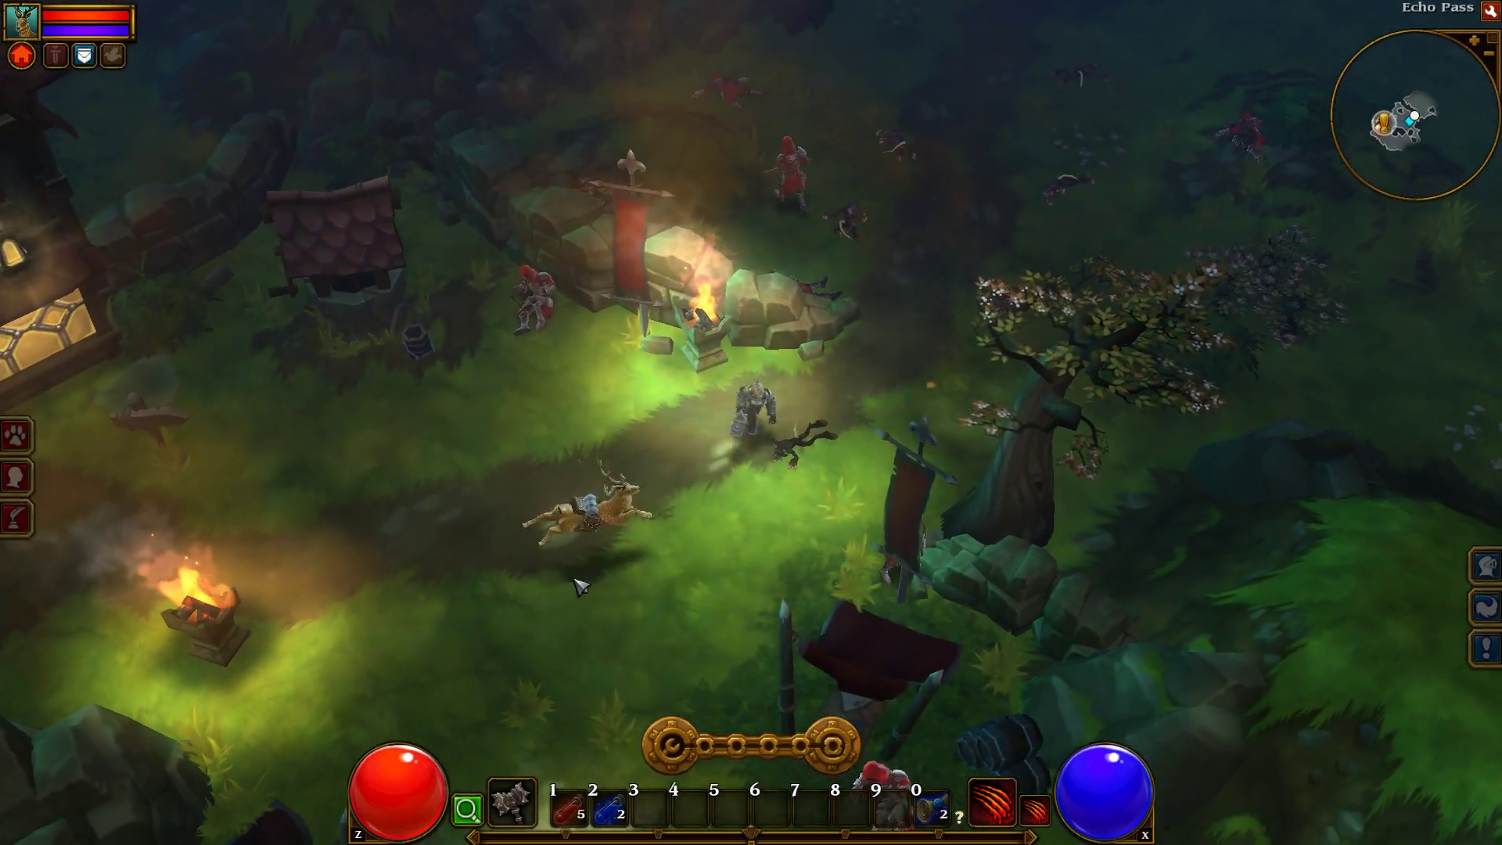
{"action": "left_click", "coordinate": [579, 587]}
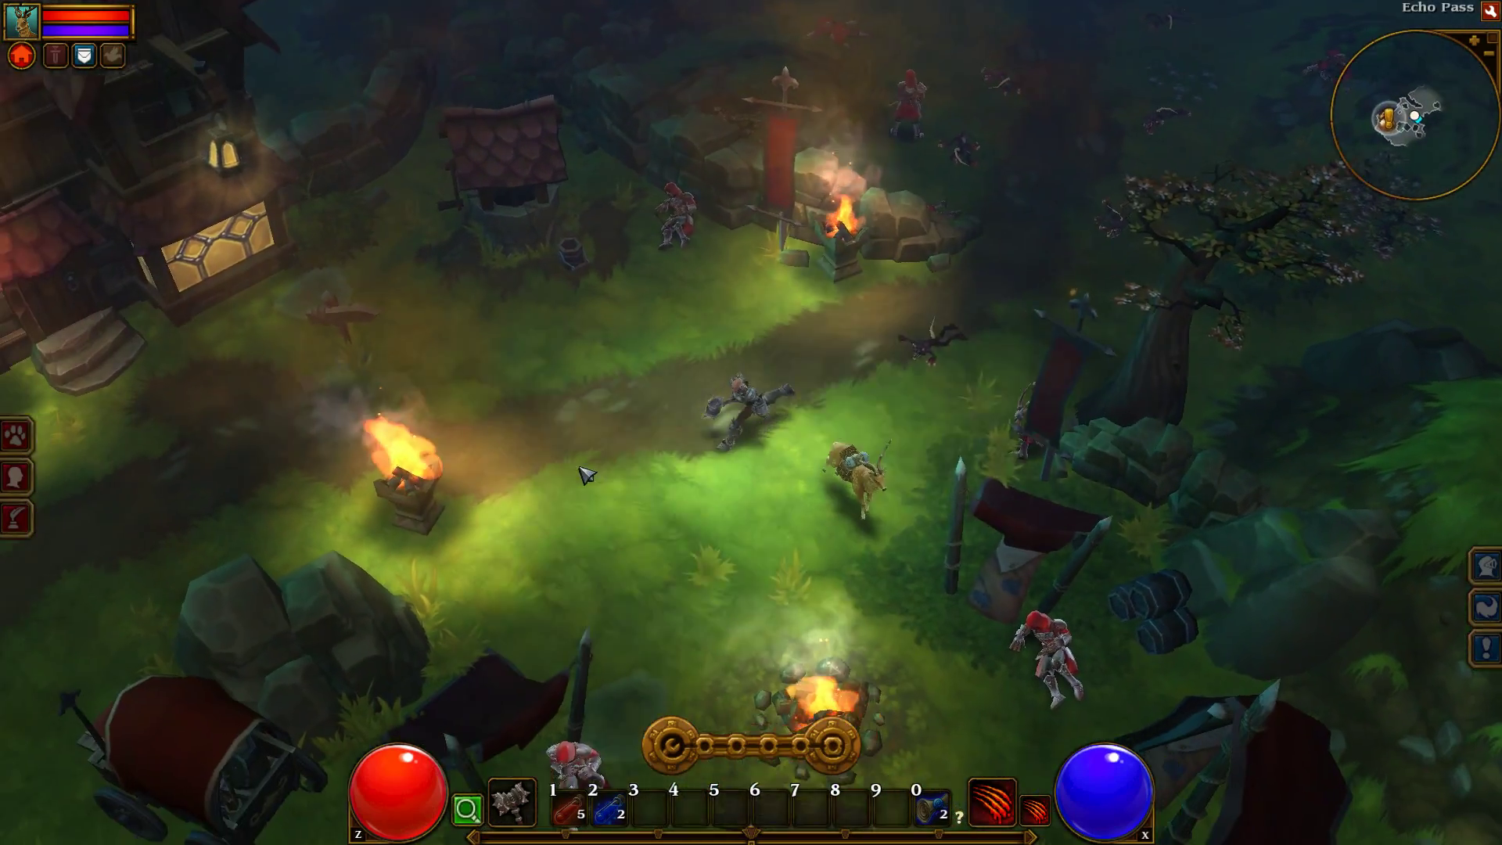
Save and quit the current game, and exit Torchlight II to the desktop.
{"action": "key", "text": "Escape"}
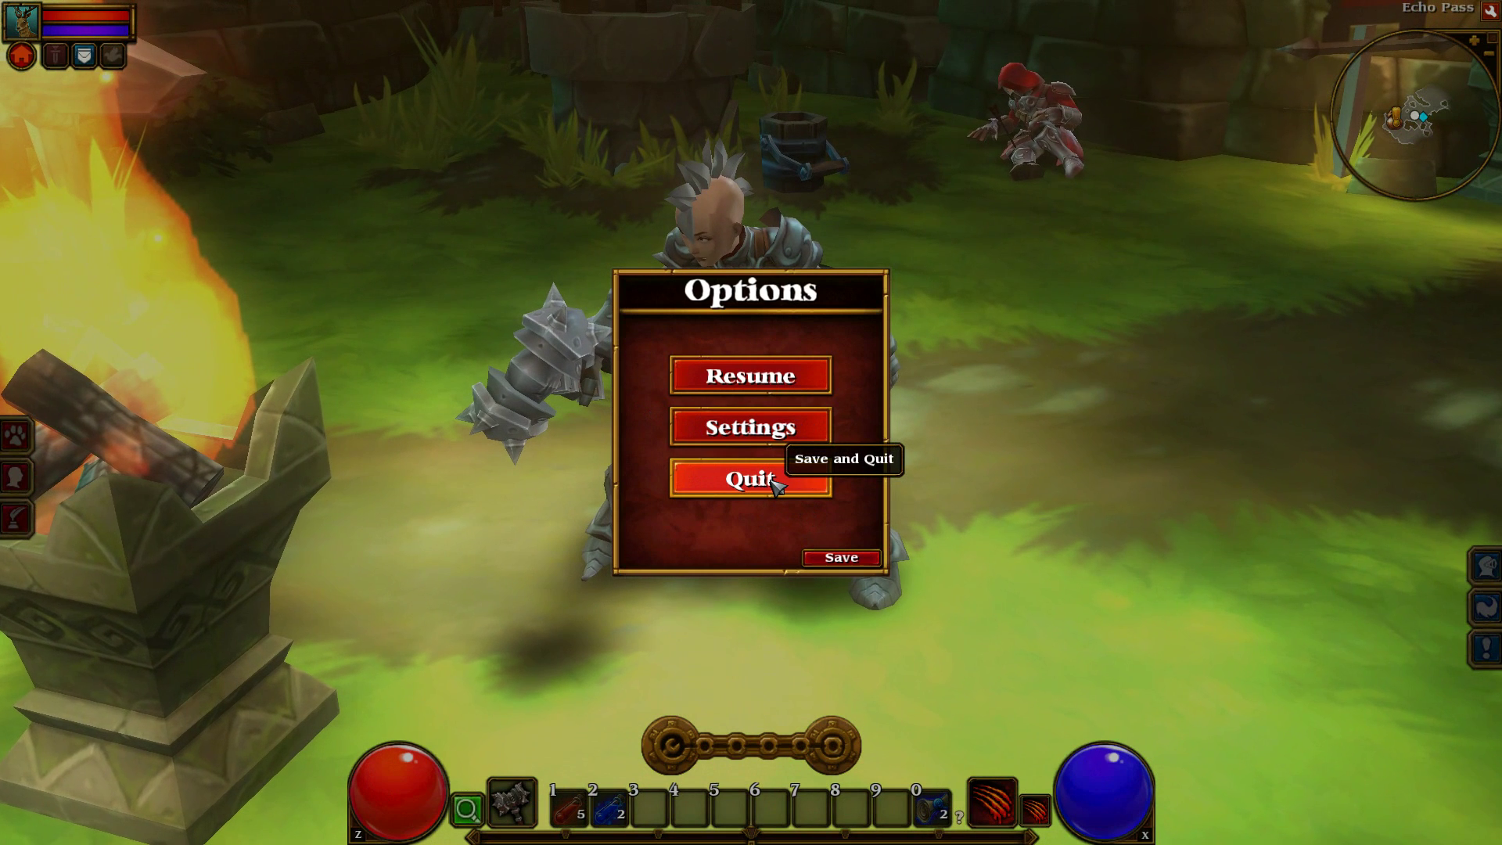
{"action": "left_click", "coordinate": [777, 486]}
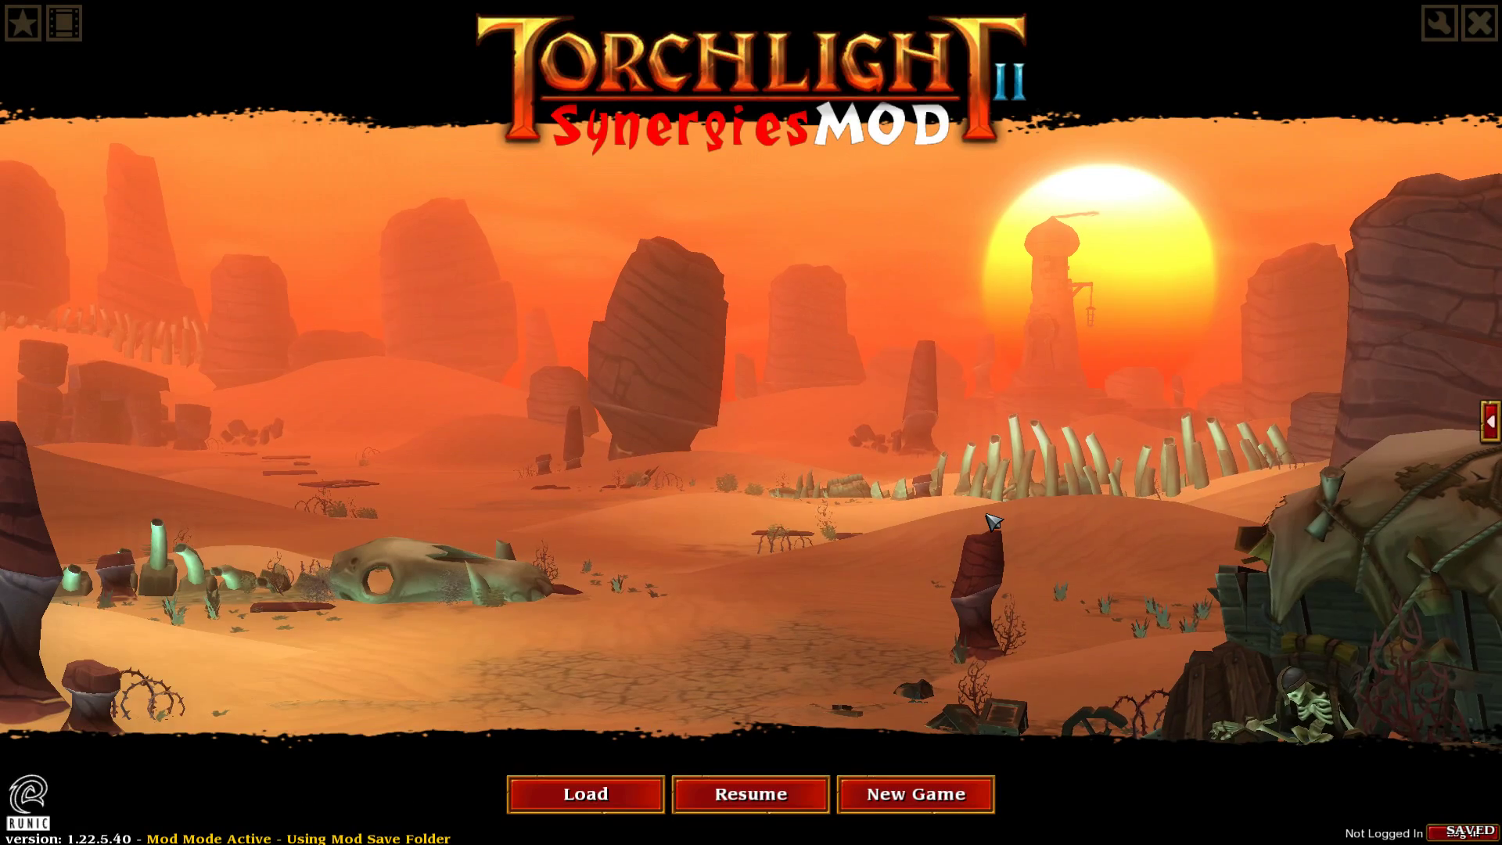
{"action": "left_click", "coordinate": [1489, 39]}
{"action": "left_click", "coordinate": [859, 546]}
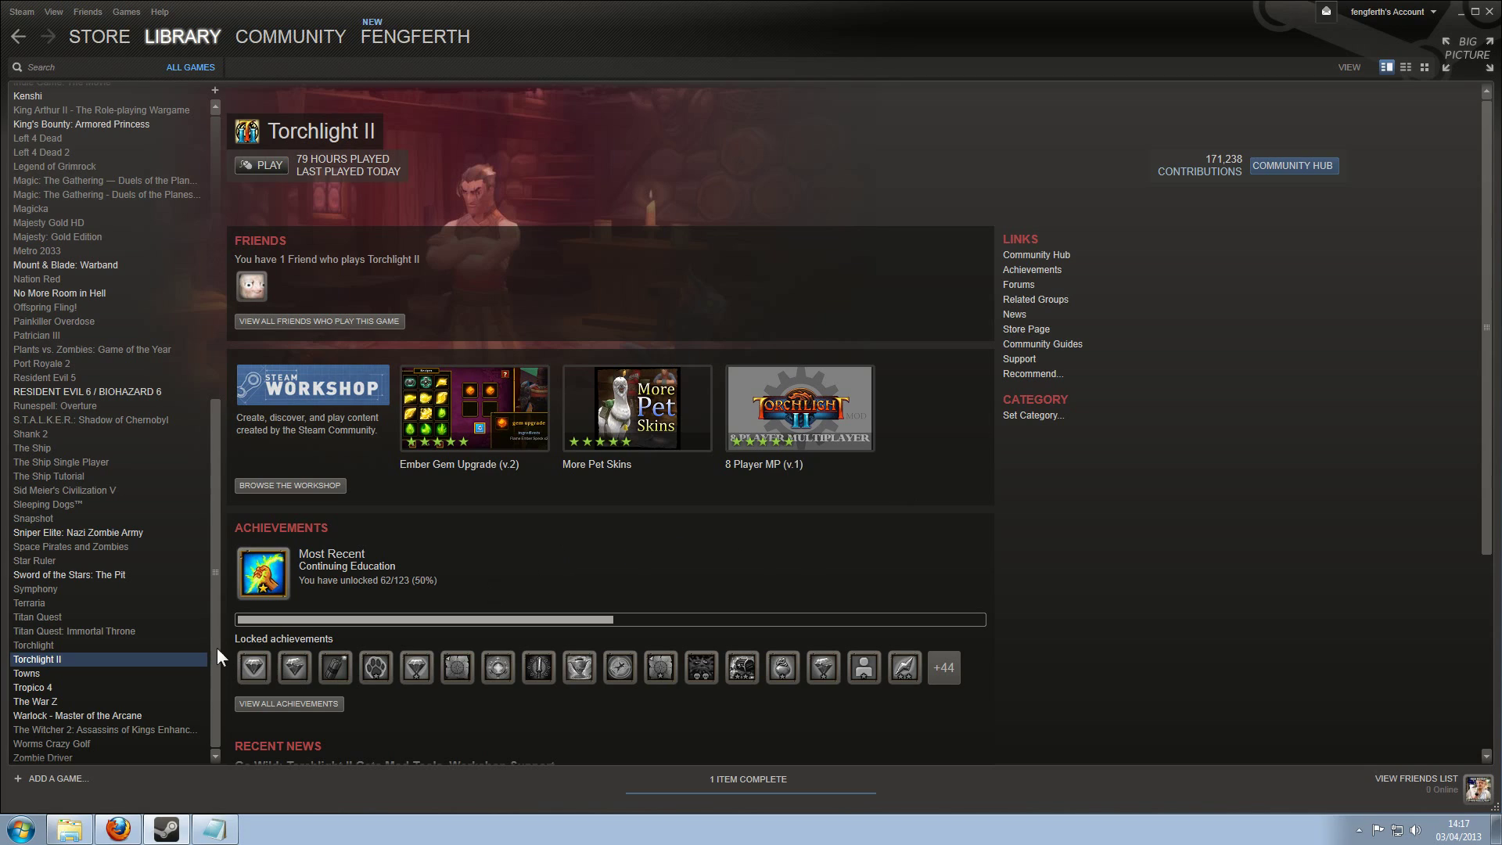
Look at the local files options in Torchlight II's properties and close the properties window.
{"action": "right_click", "coordinate": [171, 659]}
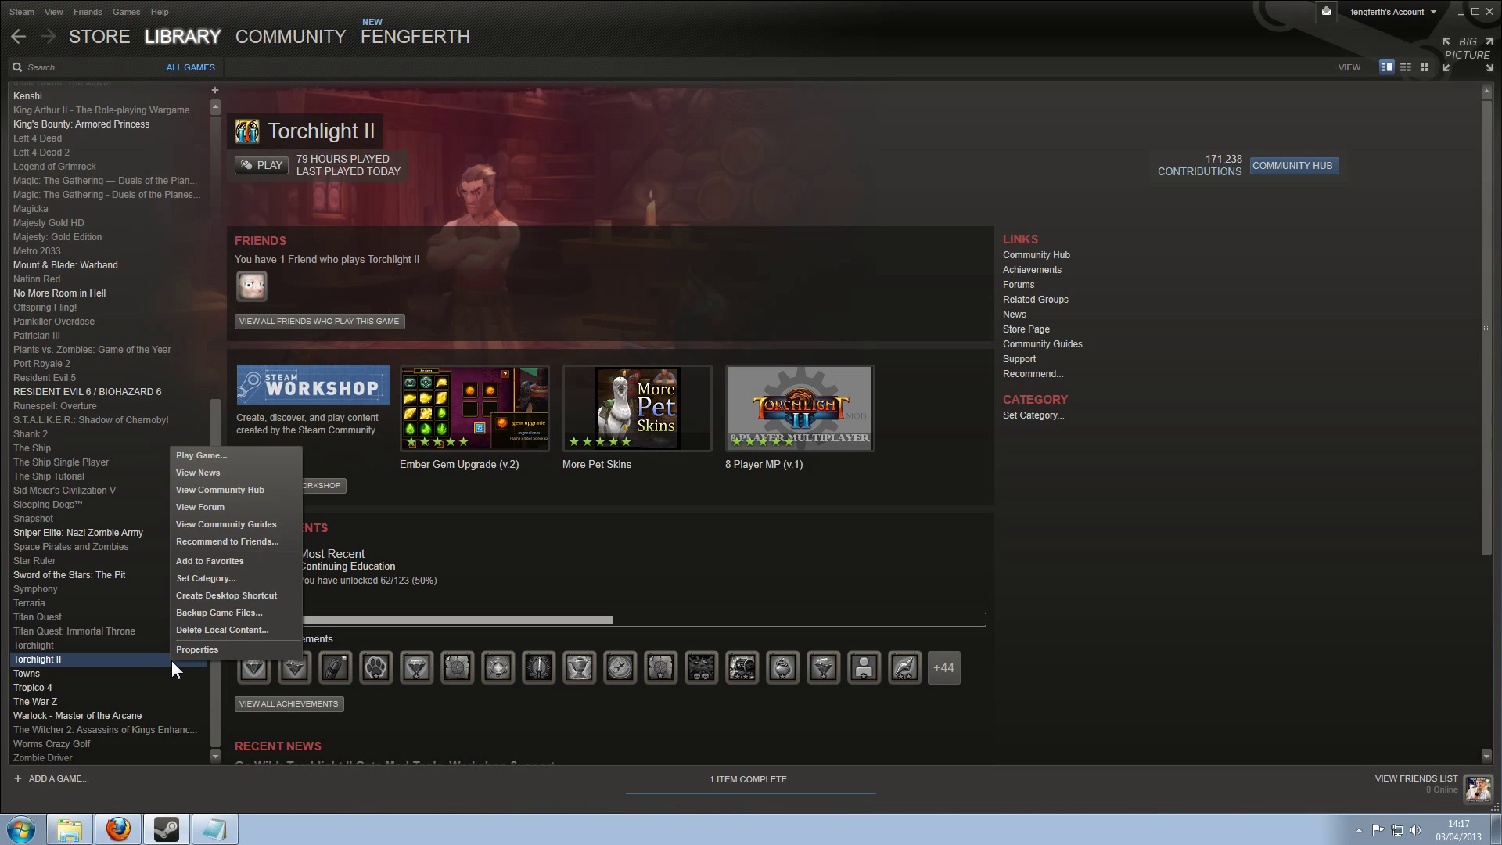
{"action": "left_click", "coordinate": [202, 649]}
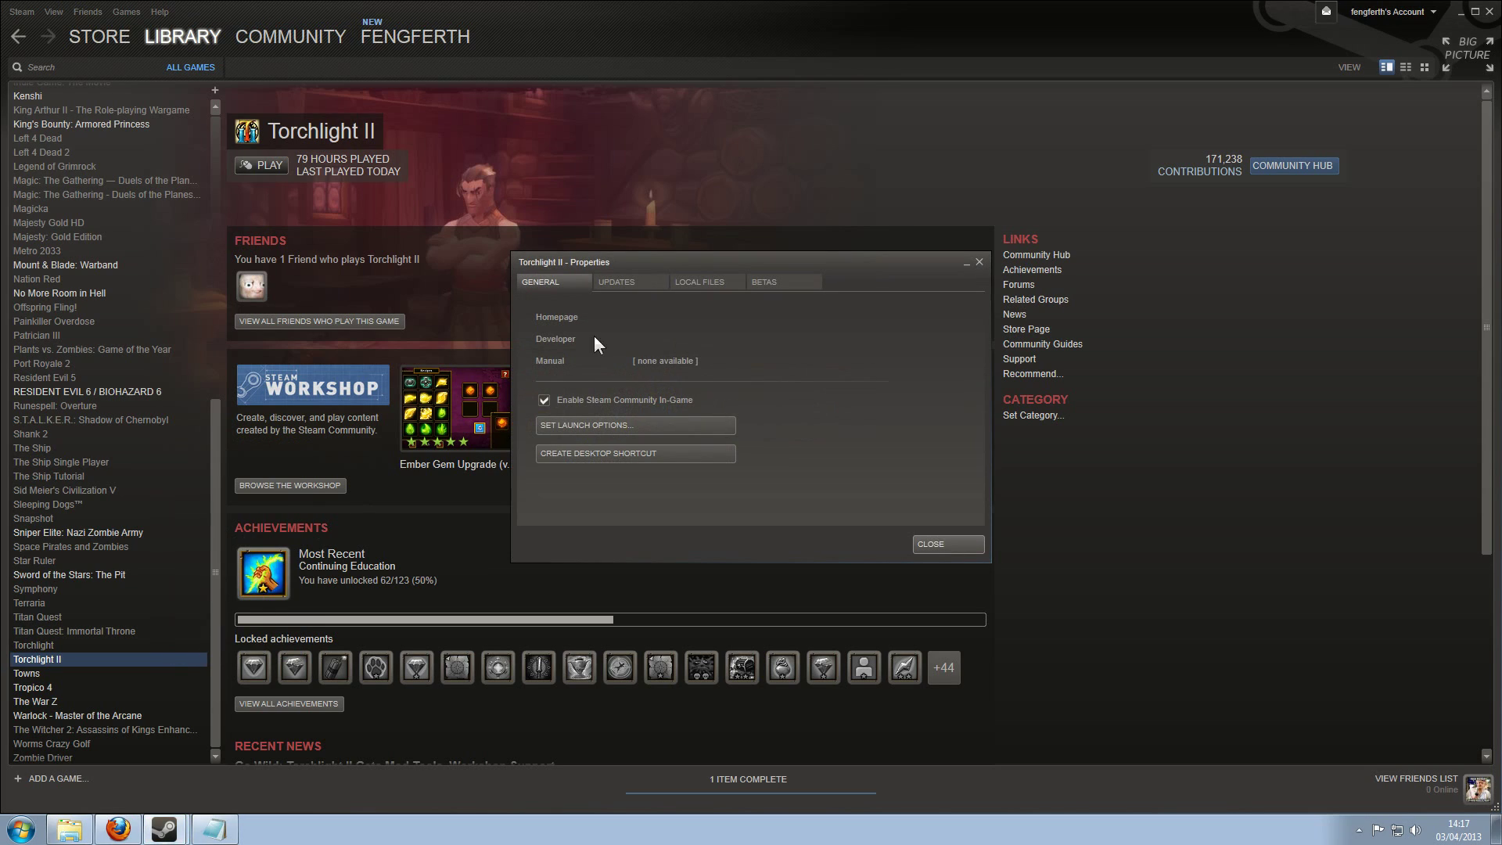
{"action": "left_click", "coordinate": [712, 283]}
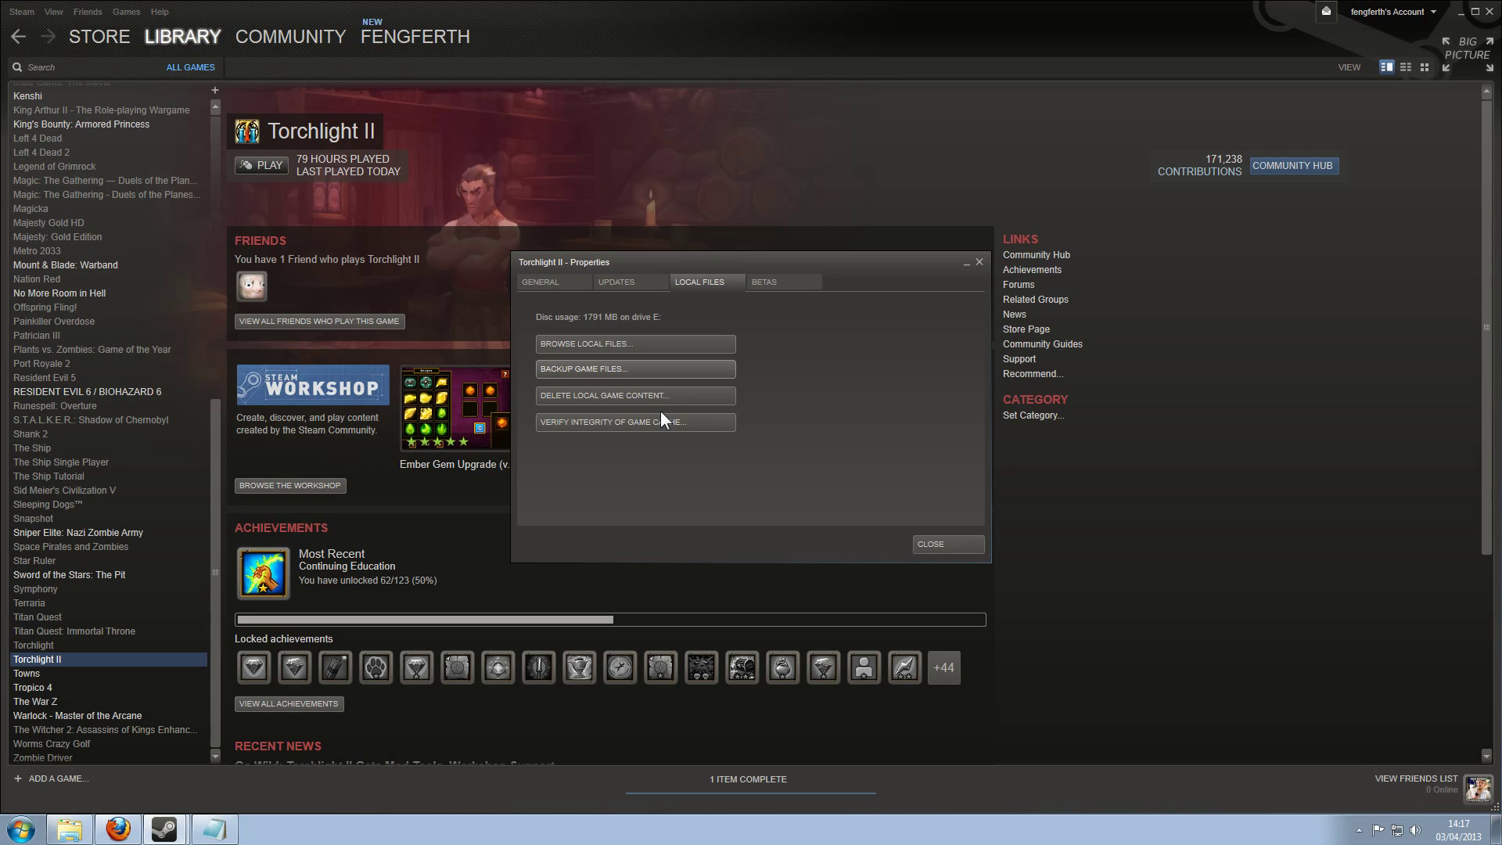
{"action": "left_click", "coordinate": [979, 263]}
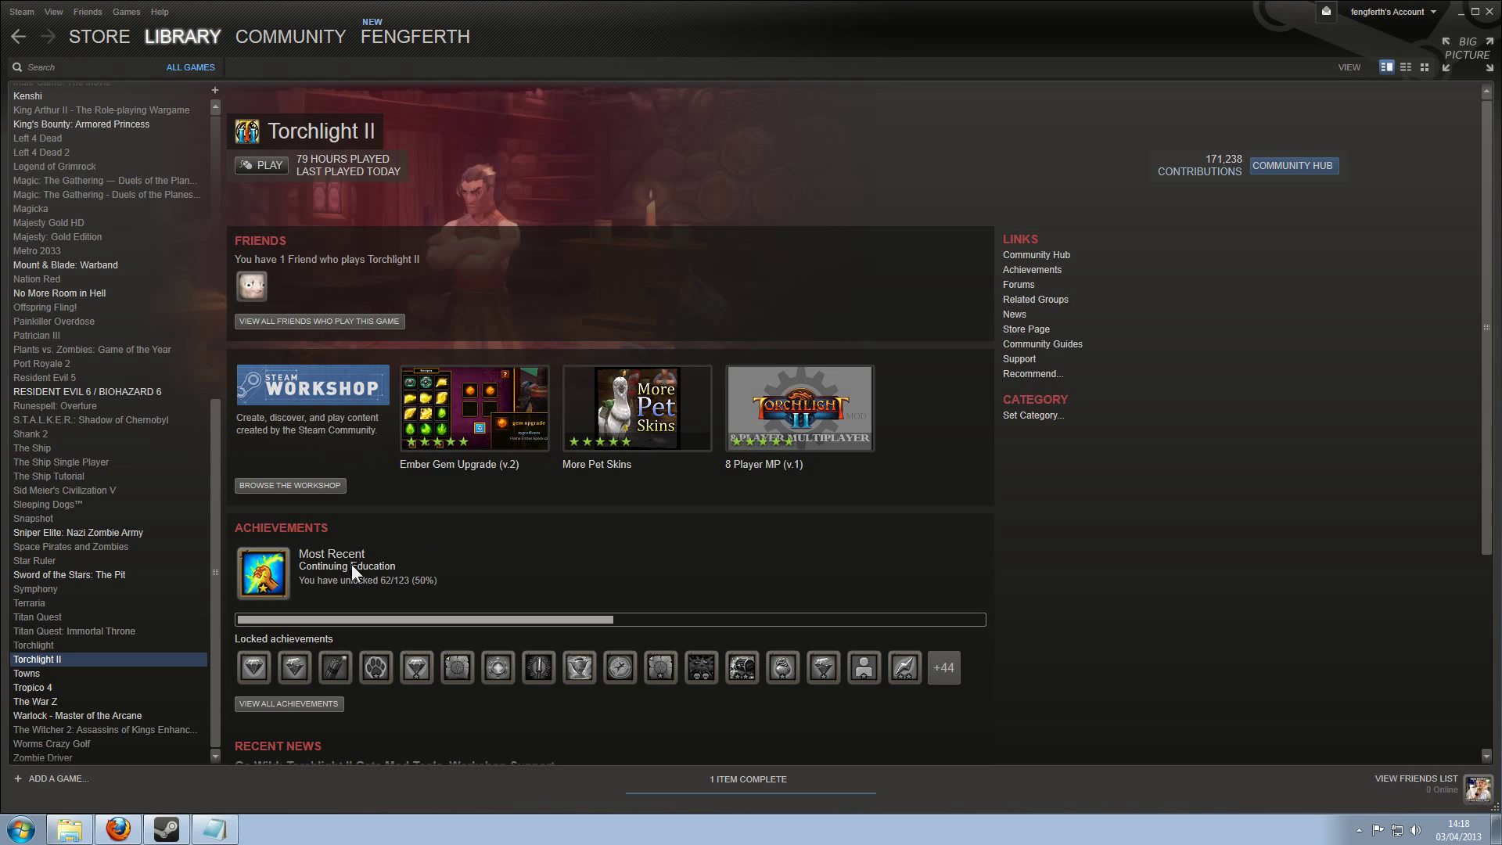
{"action": "right_click", "coordinate": [101, 659]}
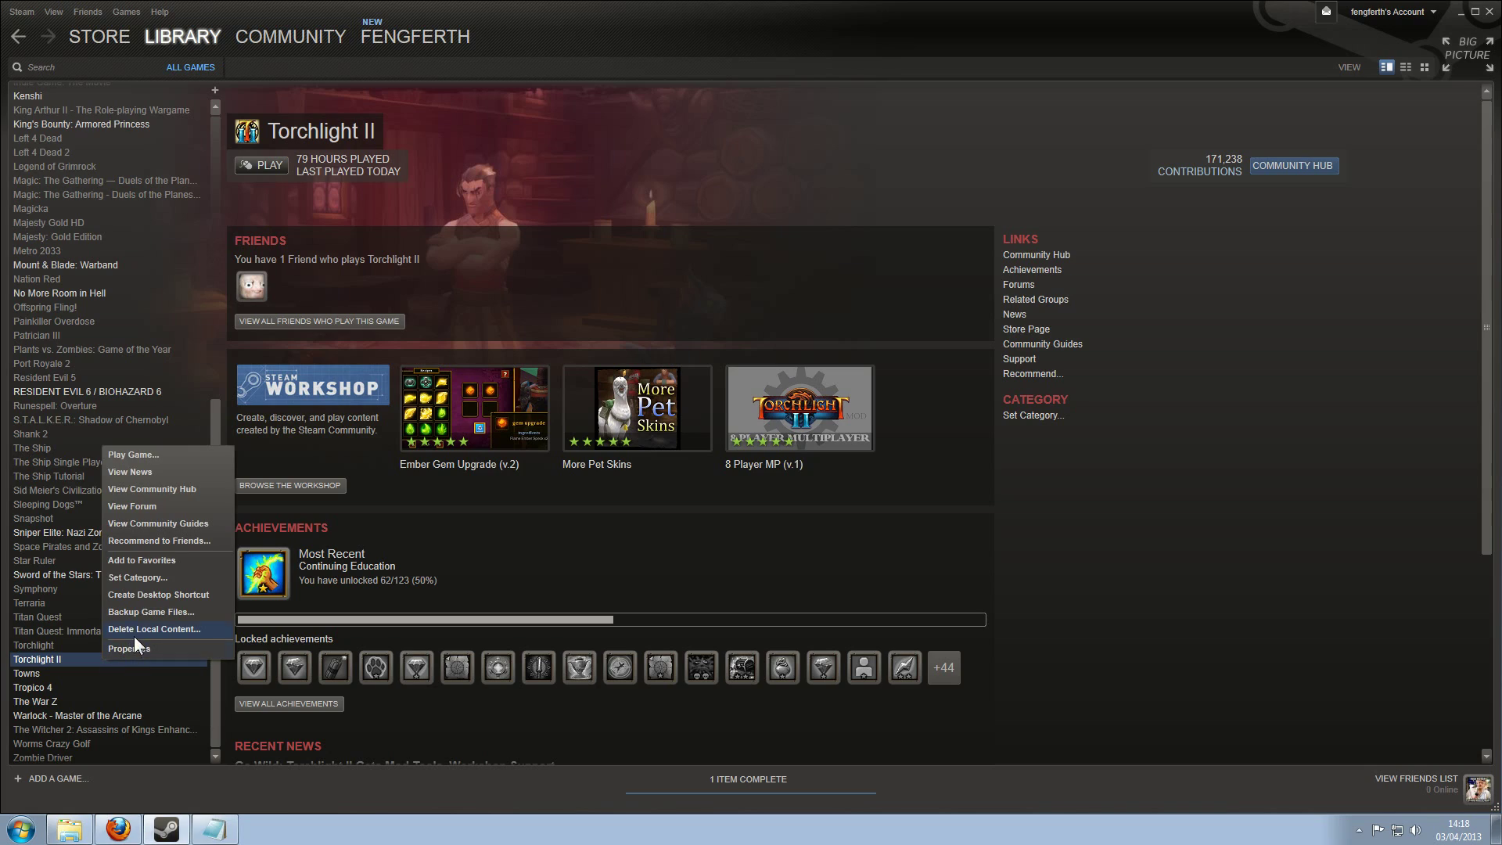
{"action": "left_click", "coordinate": [747, 551]}
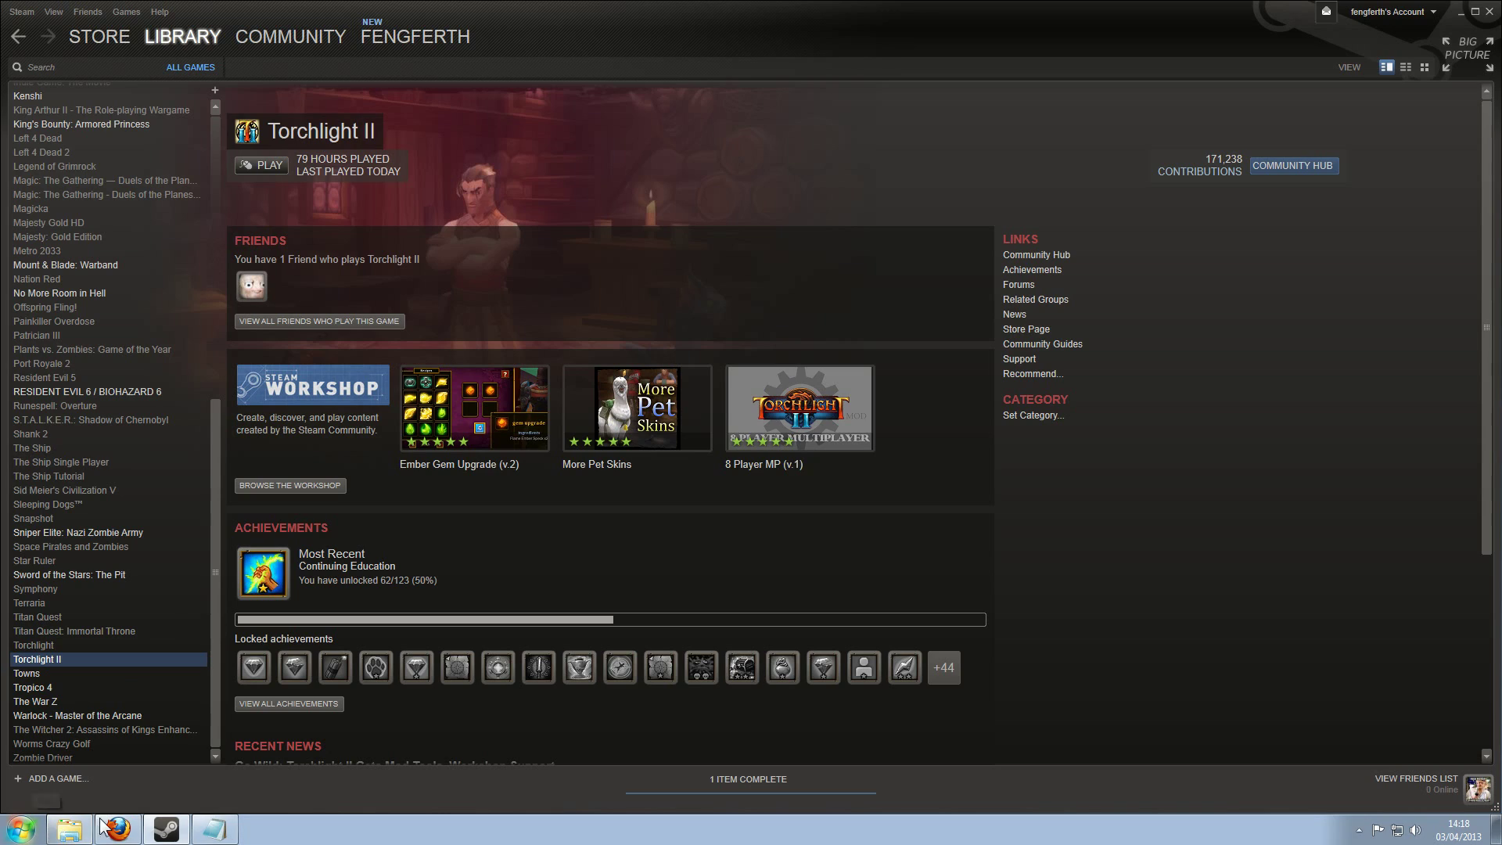
Search the computer for "Runic" and open the Torchlight 2 folder inside Runic Games.
{"action": "left_click", "coordinate": [21, 829]}
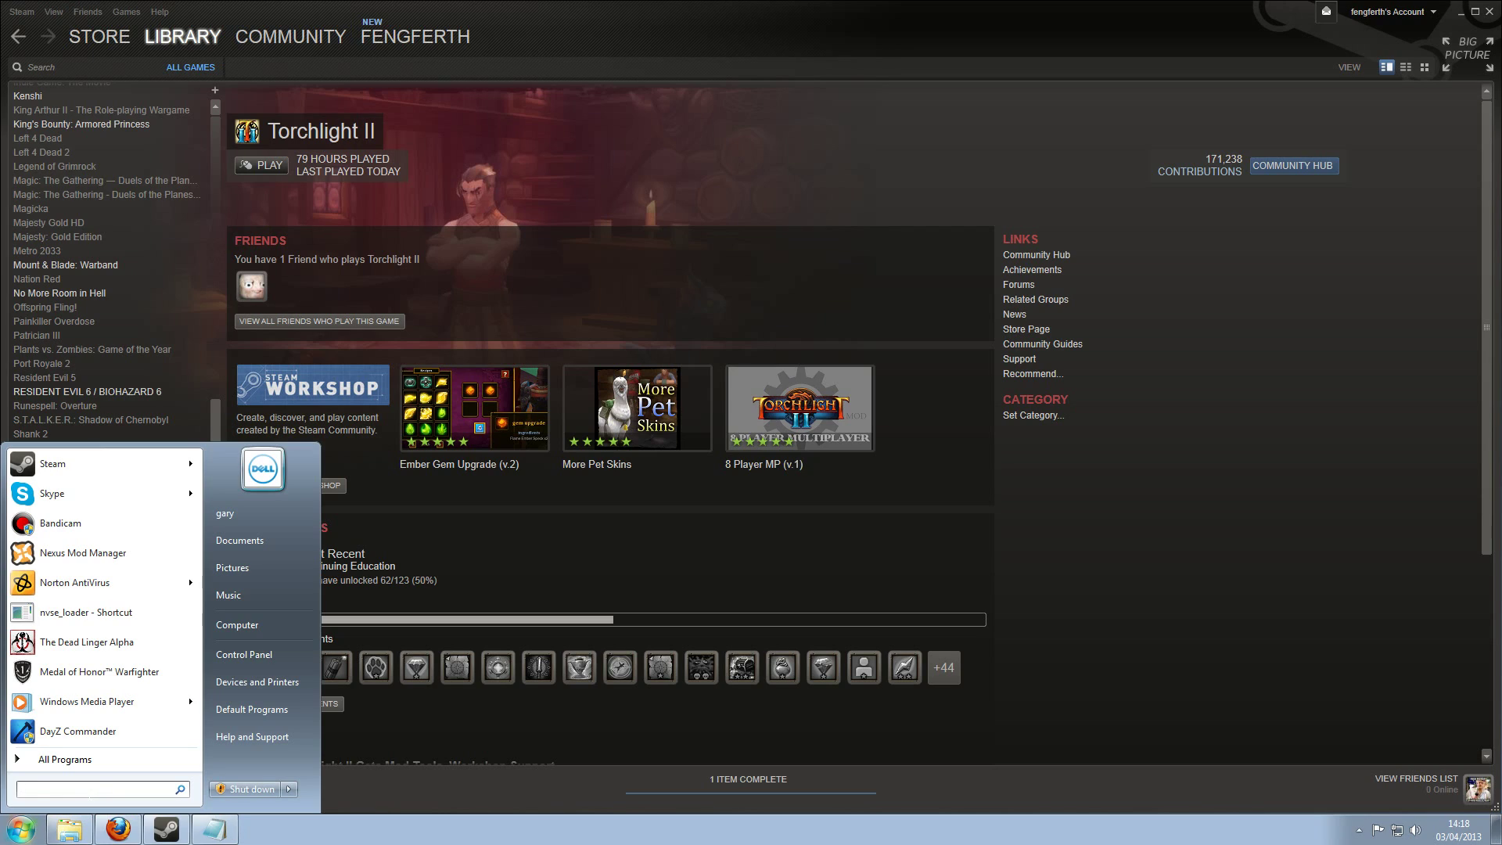
{"action": "type", "text": "Runic"}
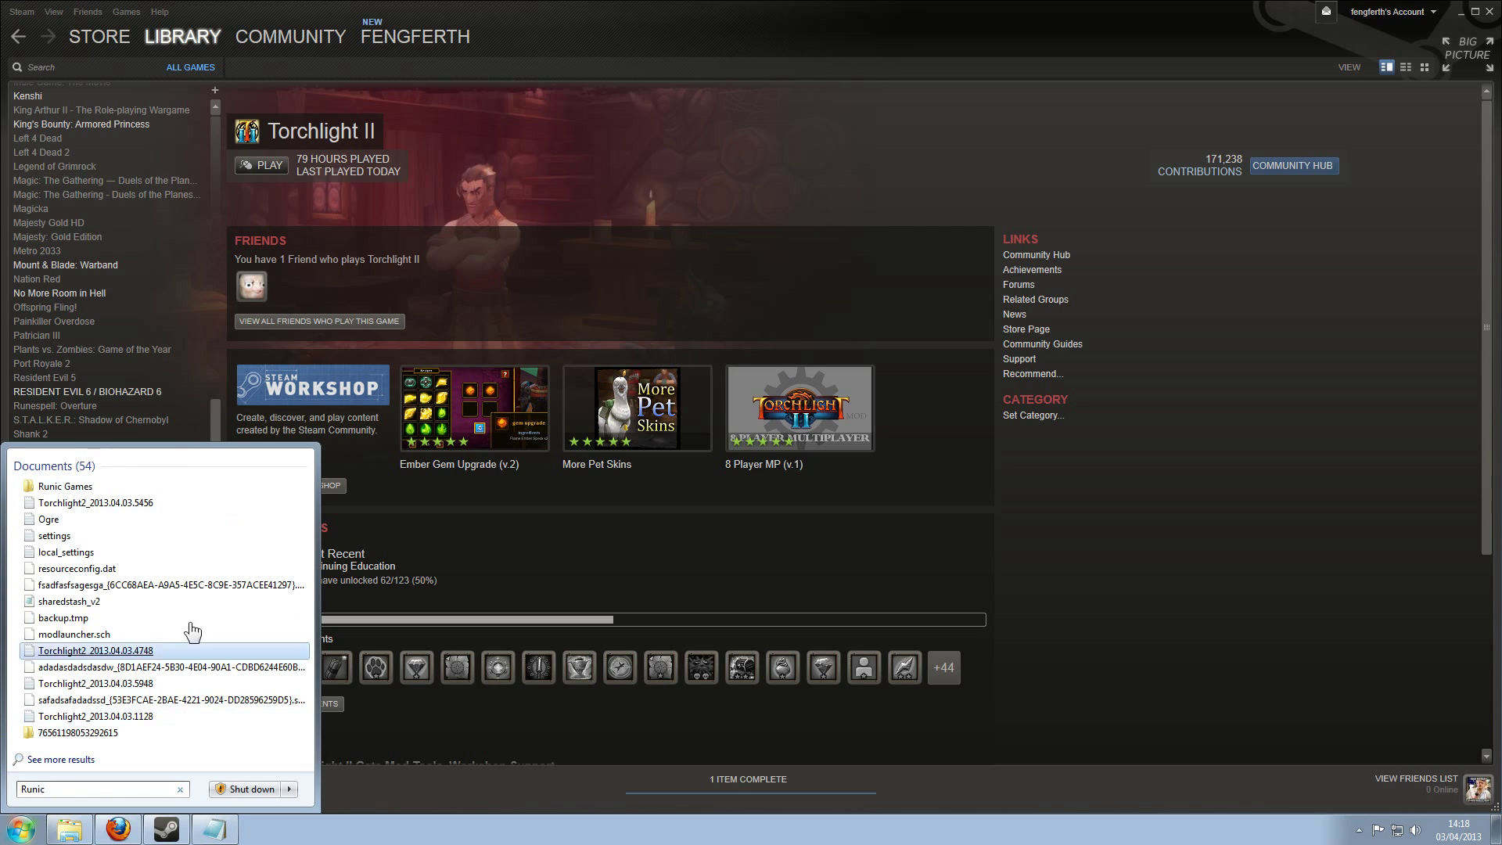
{"action": "left_click", "coordinate": [100, 486]}
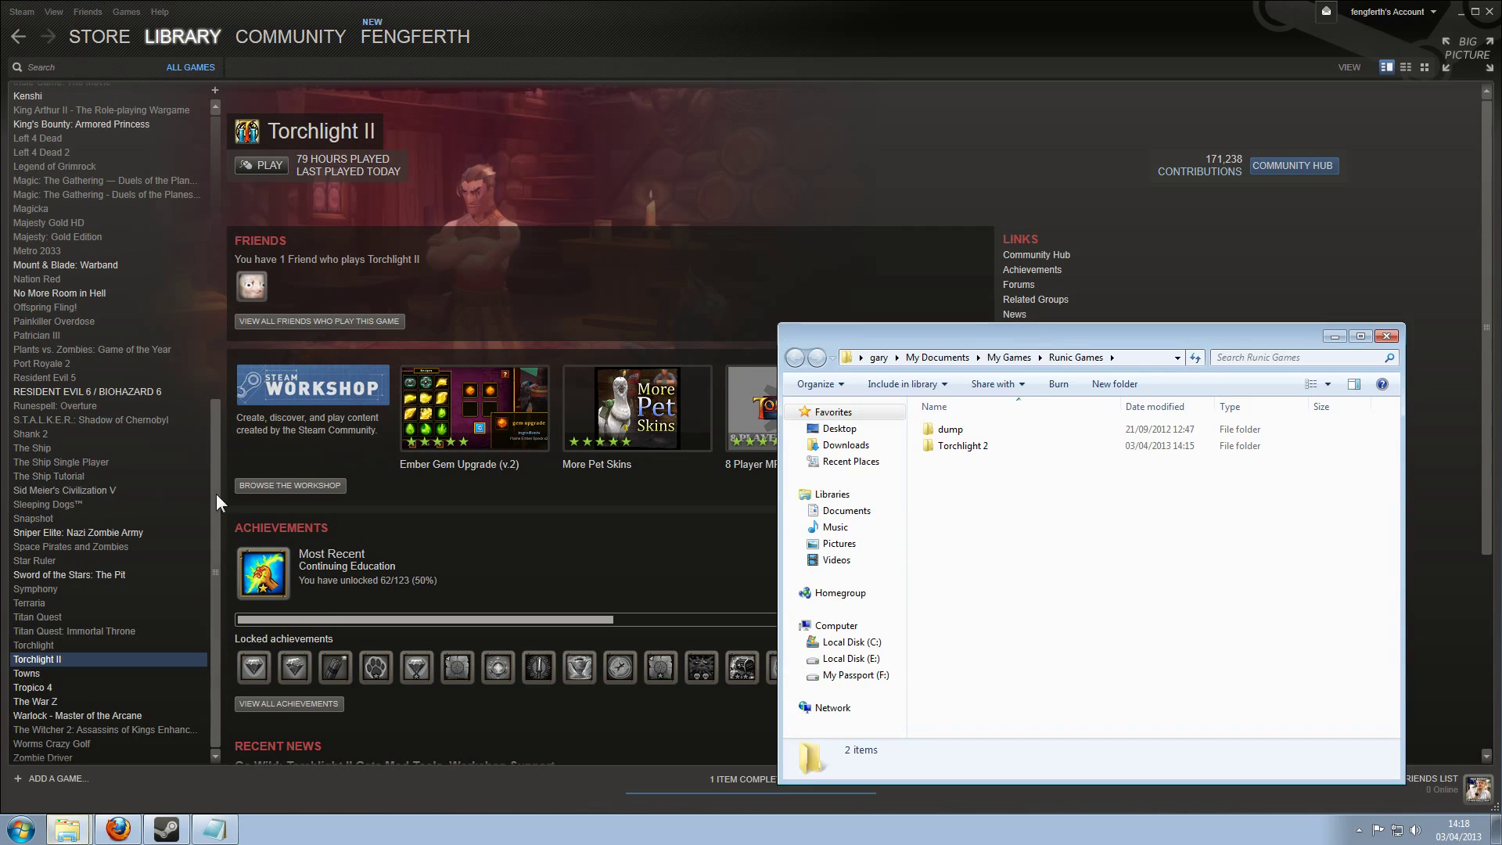
{"action": "double_click", "coordinate": [1009, 443]}
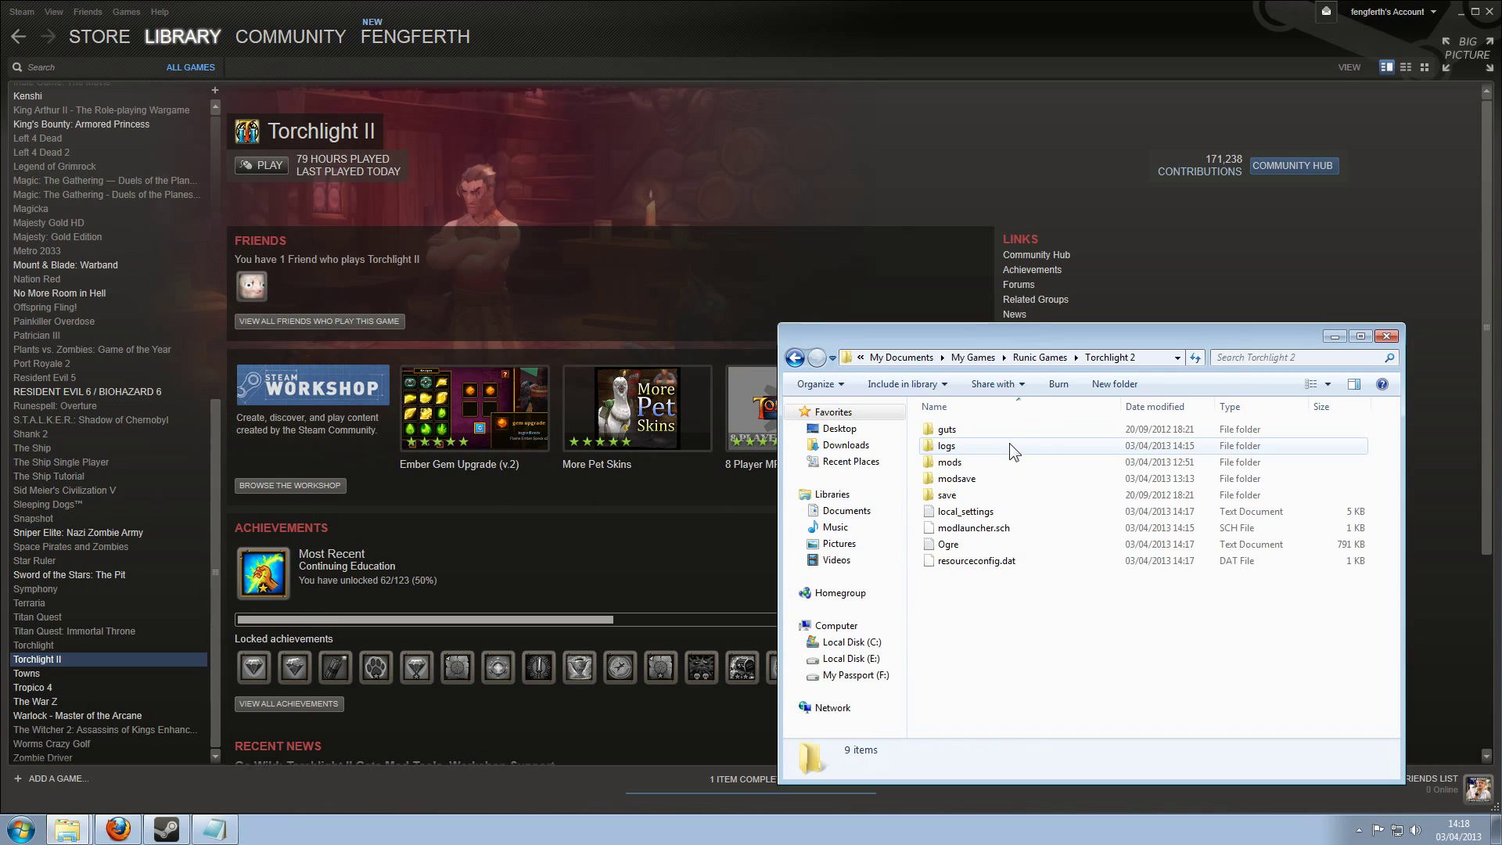
Look at the character save files in the account folder under save, and return to the Torchlight 2 folder.
{"action": "double_click", "coordinate": [985, 493]}
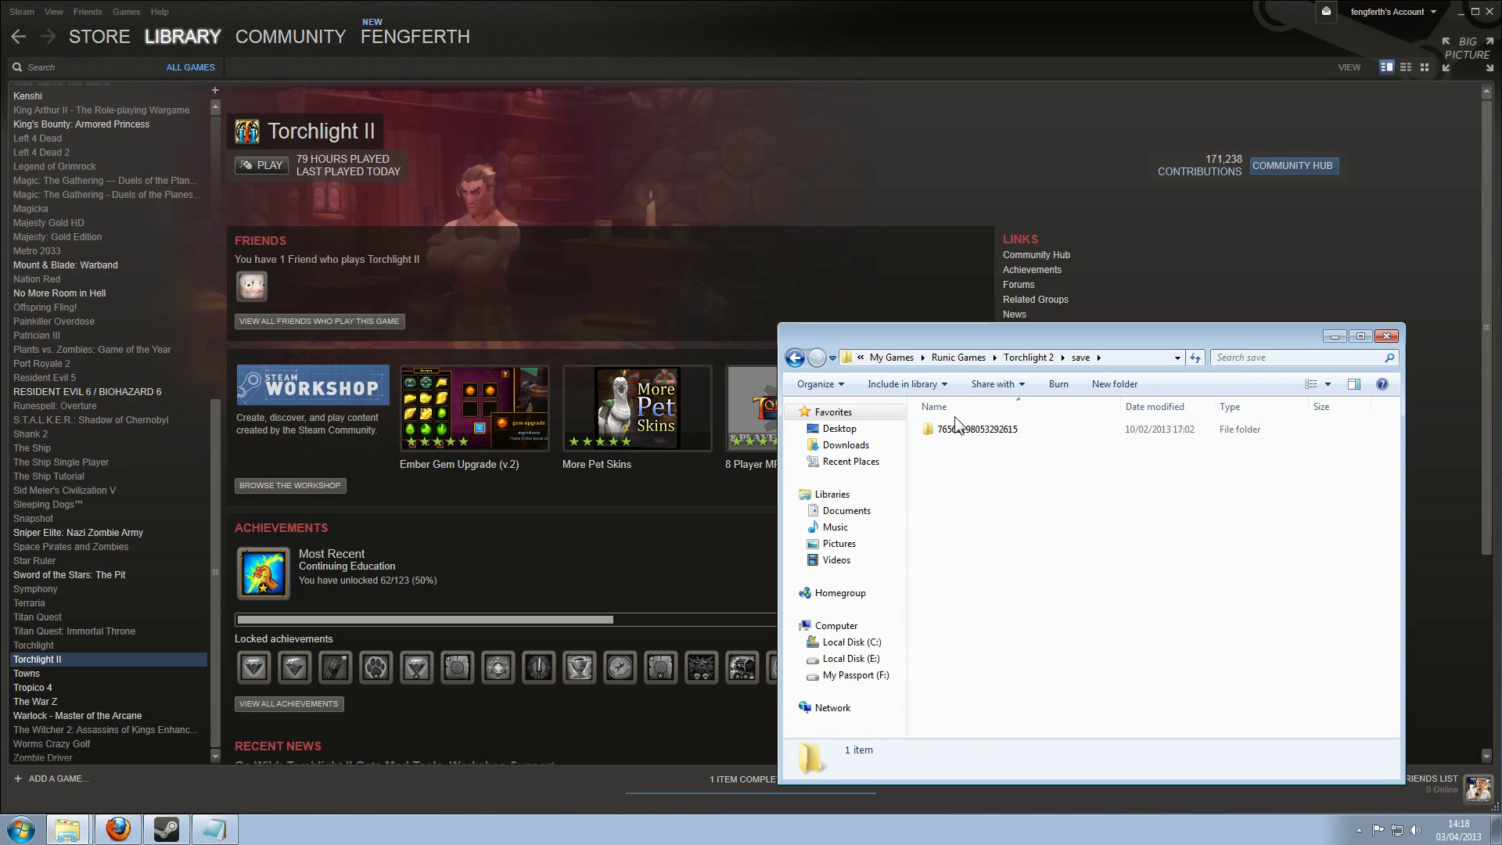
{"action": "double_click", "coordinate": [995, 431]}
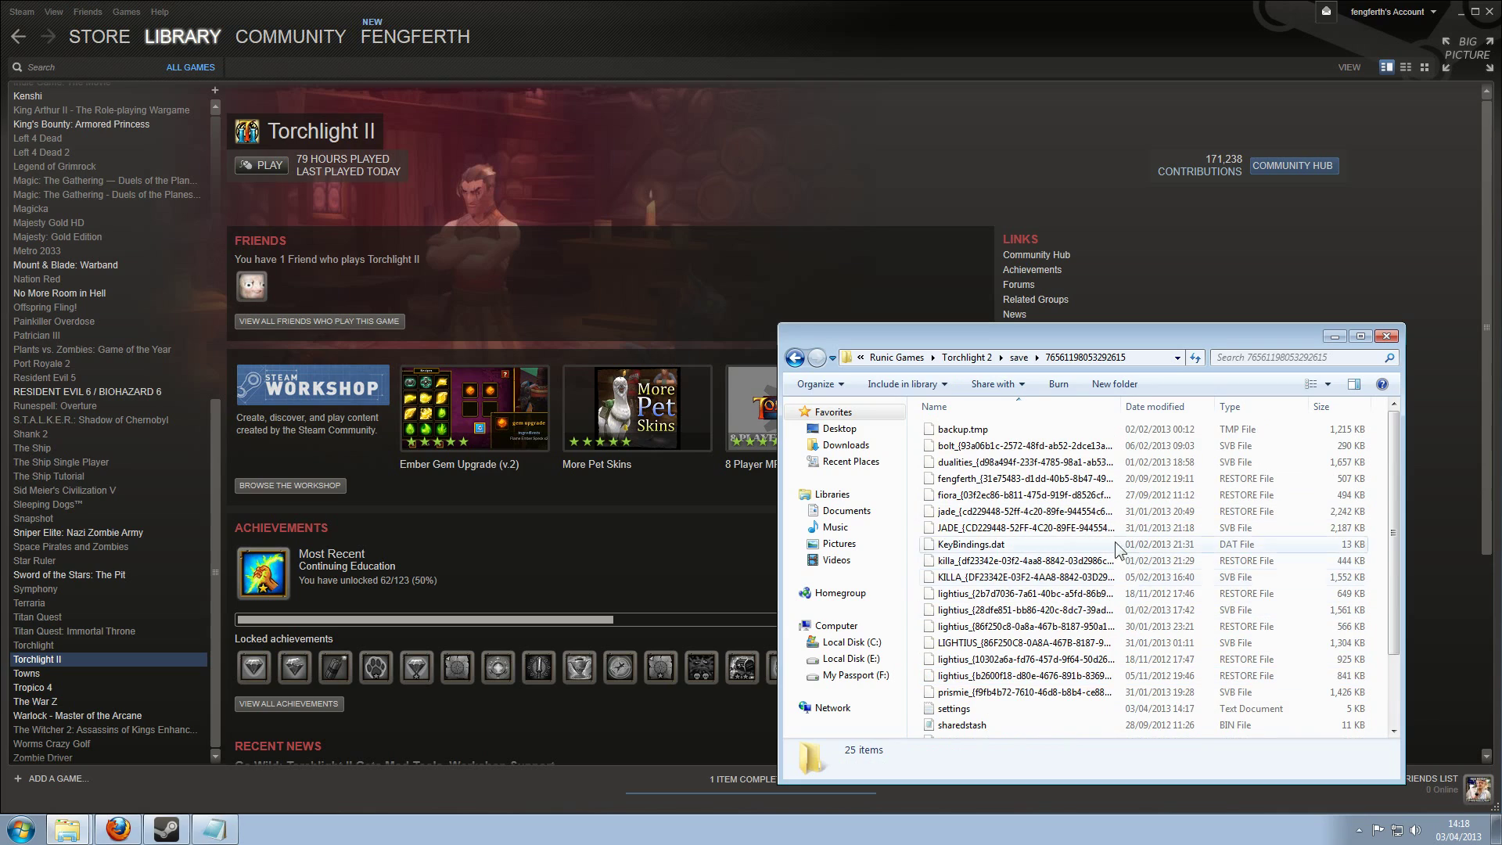
{"action": "key", "text": "BackSpace"}
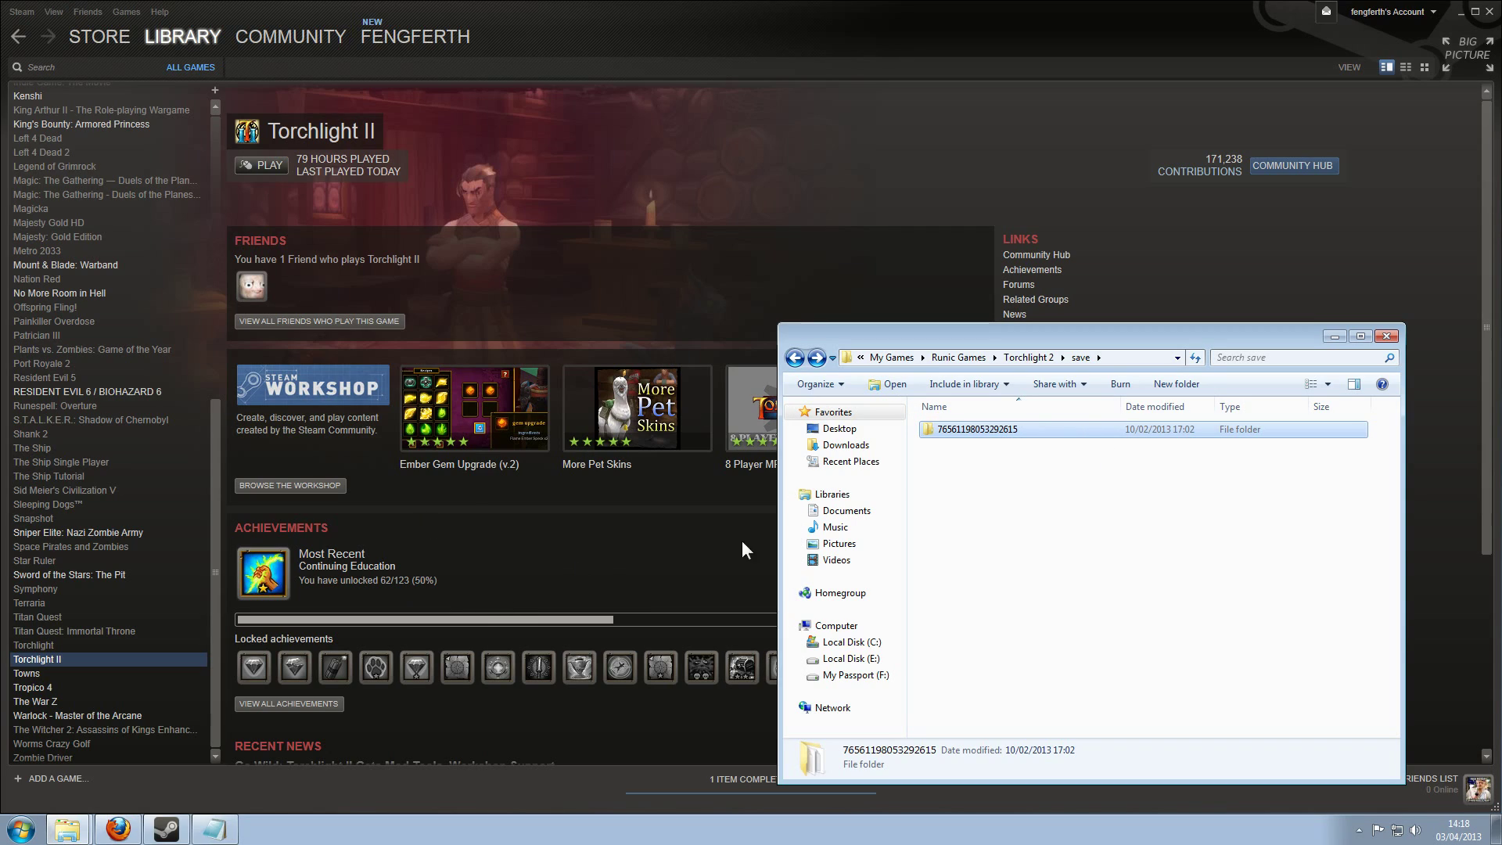
{"action": "key", "text": "BackSpace"}
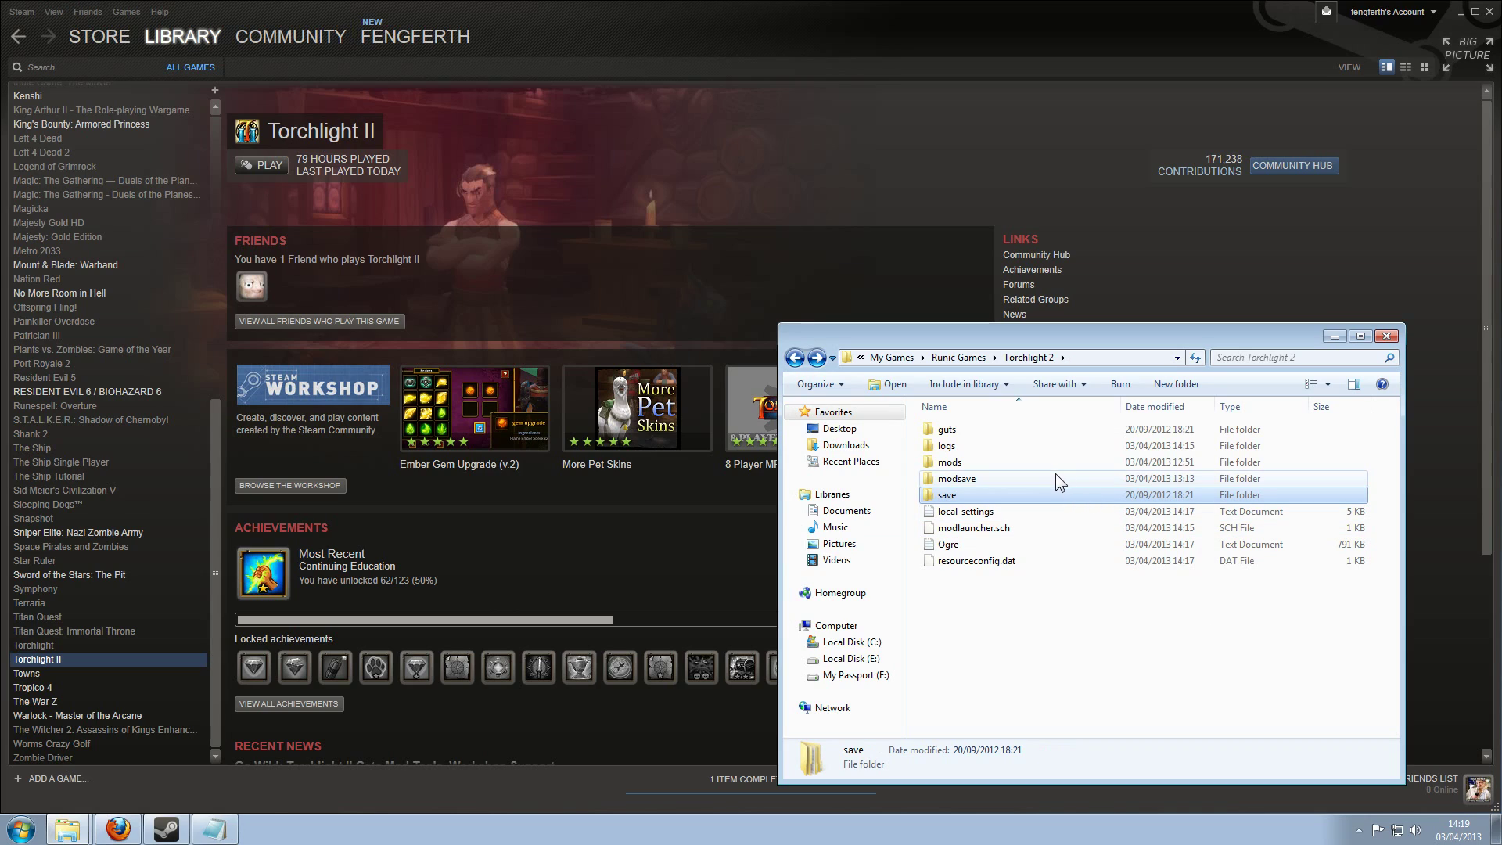
Look at the modded save files in the account folder under modsave, and close the folder window.
{"action": "double_click", "coordinate": [1055, 477]}
{"action": "left_click", "coordinate": [1037, 432]}
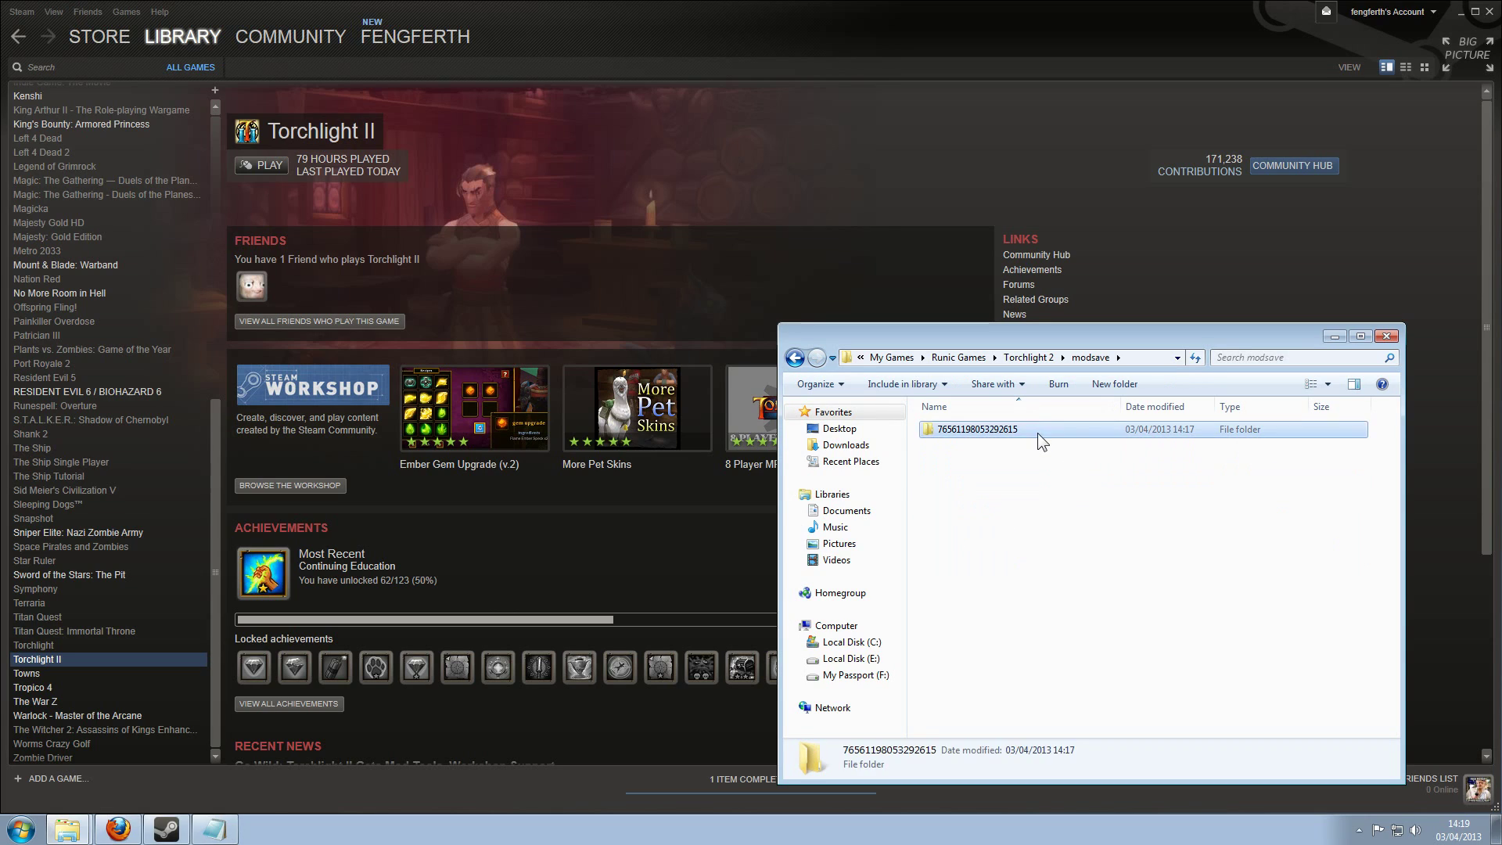
{"action": "double_click", "coordinate": [1037, 433]}
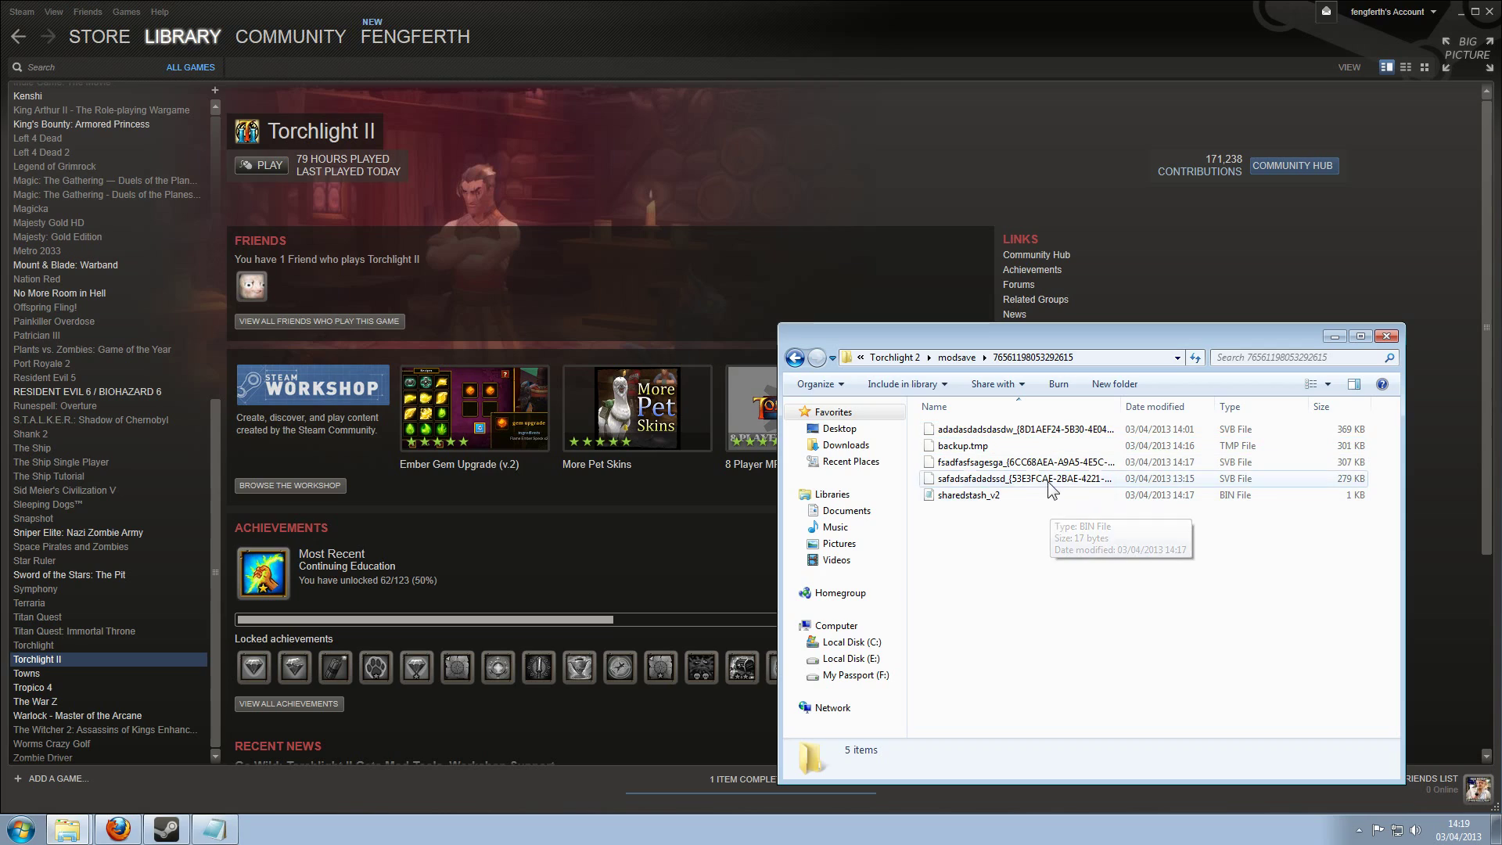
{"action": "left_click", "coordinate": [793, 359]}
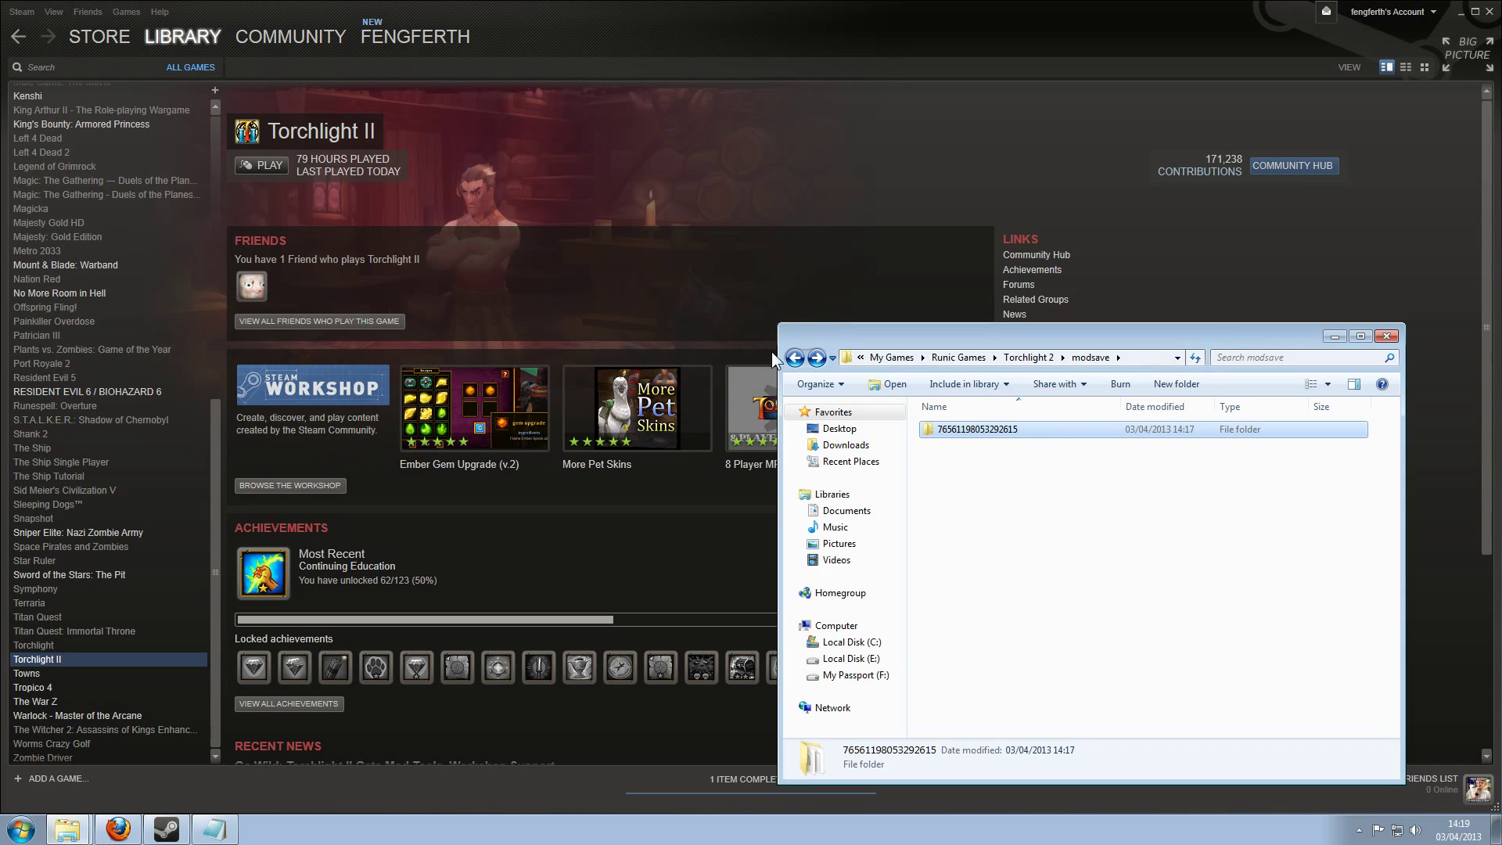
{"action": "left_click", "coordinate": [794, 358]}
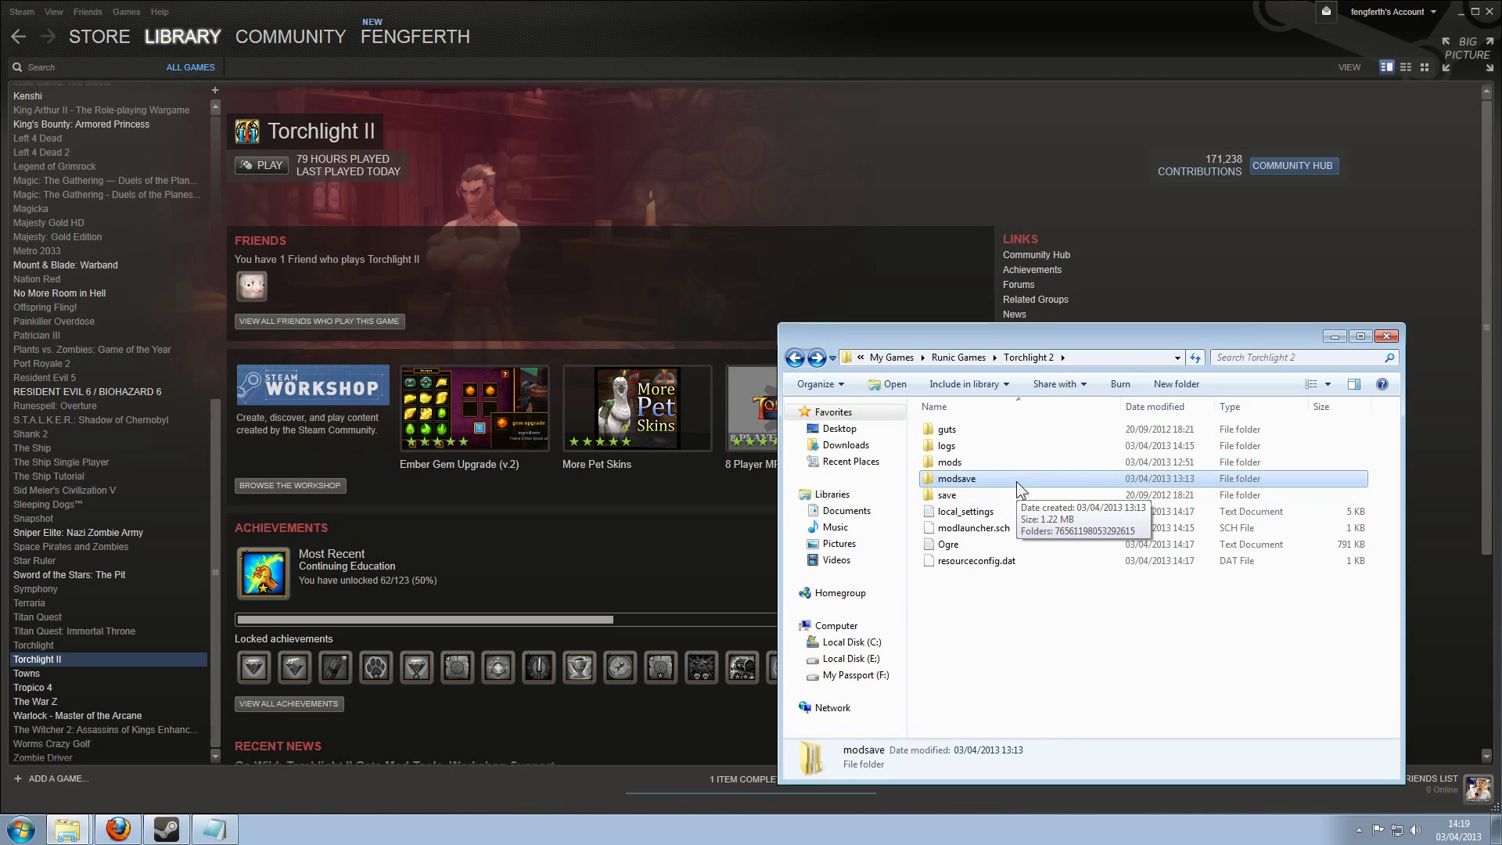
{"action": "left_click", "coordinate": [1387, 338]}
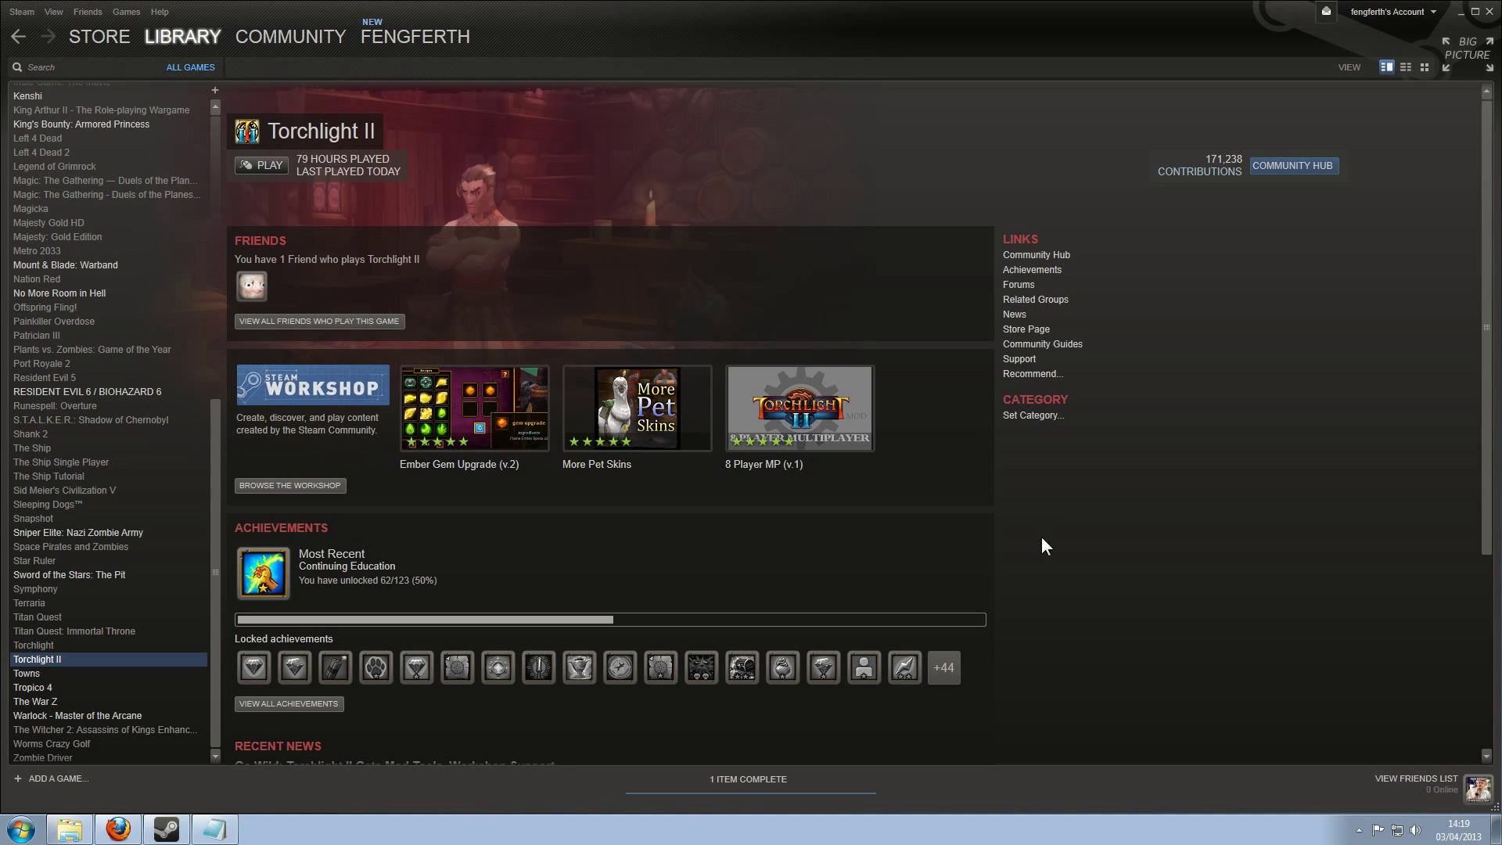
Find and select Torchlight II GUTS in the Steam library's tools list, and return to the list of all games.
{"action": "mouse_move", "coordinate": [176, 39]}
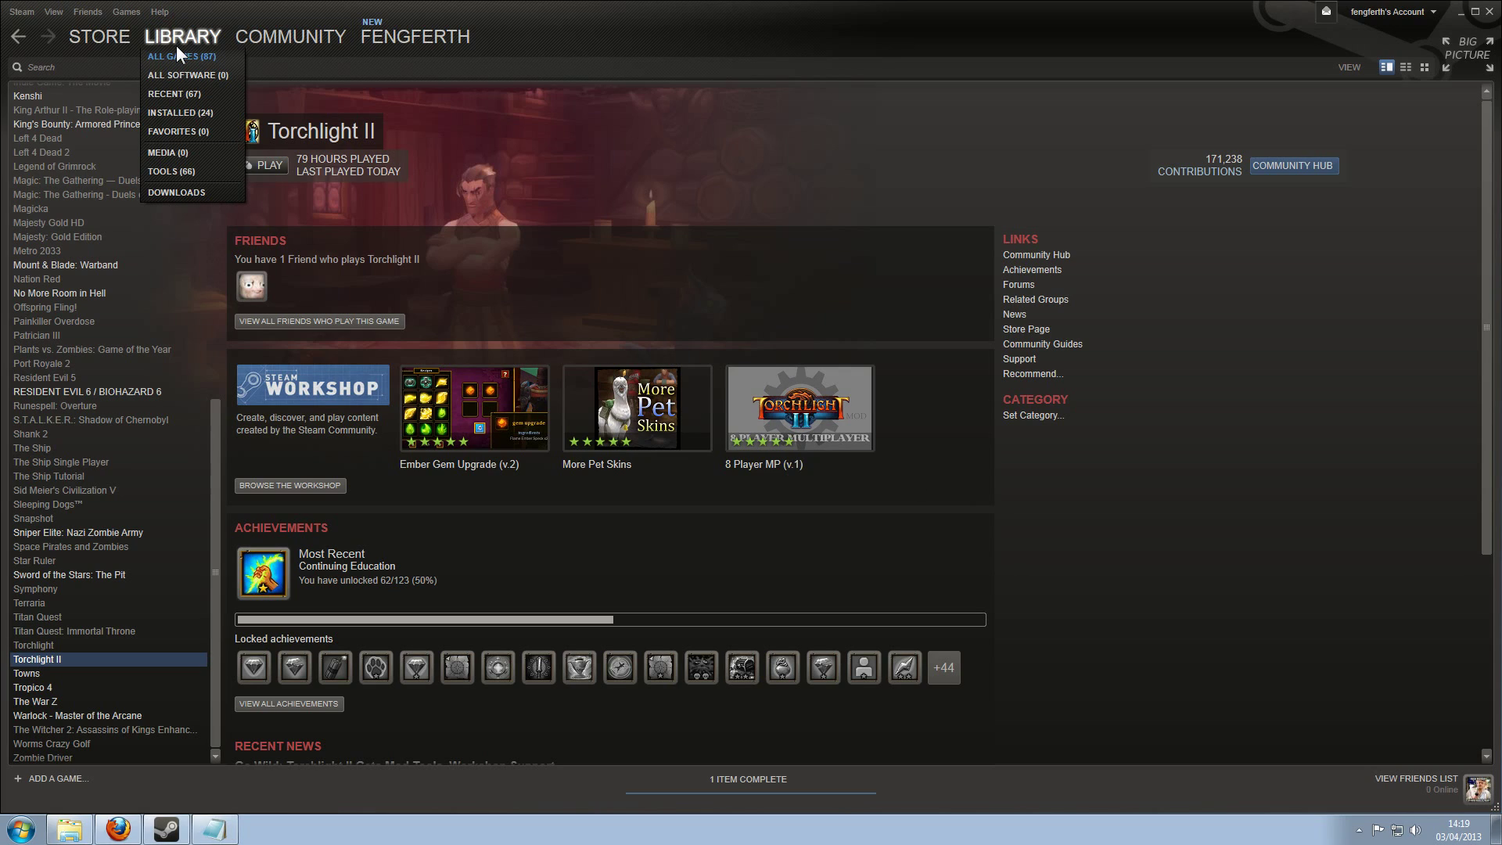
{"action": "left_click", "coordinate": [185, 174]}
{"action": "scroll", "coordinate": [364, 600], "scroll_direction": "down", "scroll_amount": 5}
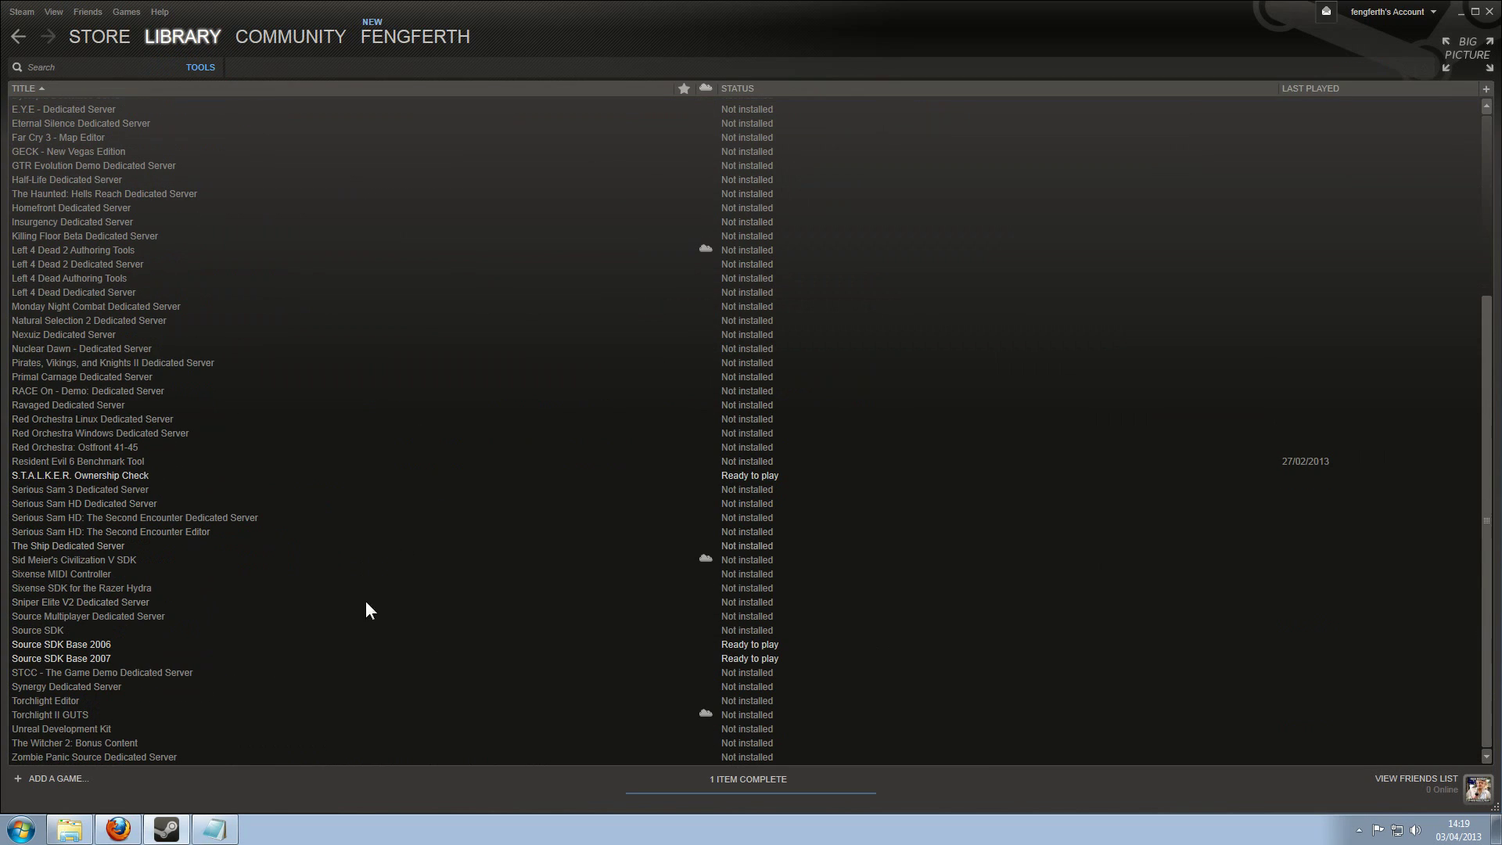
{"action": "left_click", "coordinate": [89, 715]}
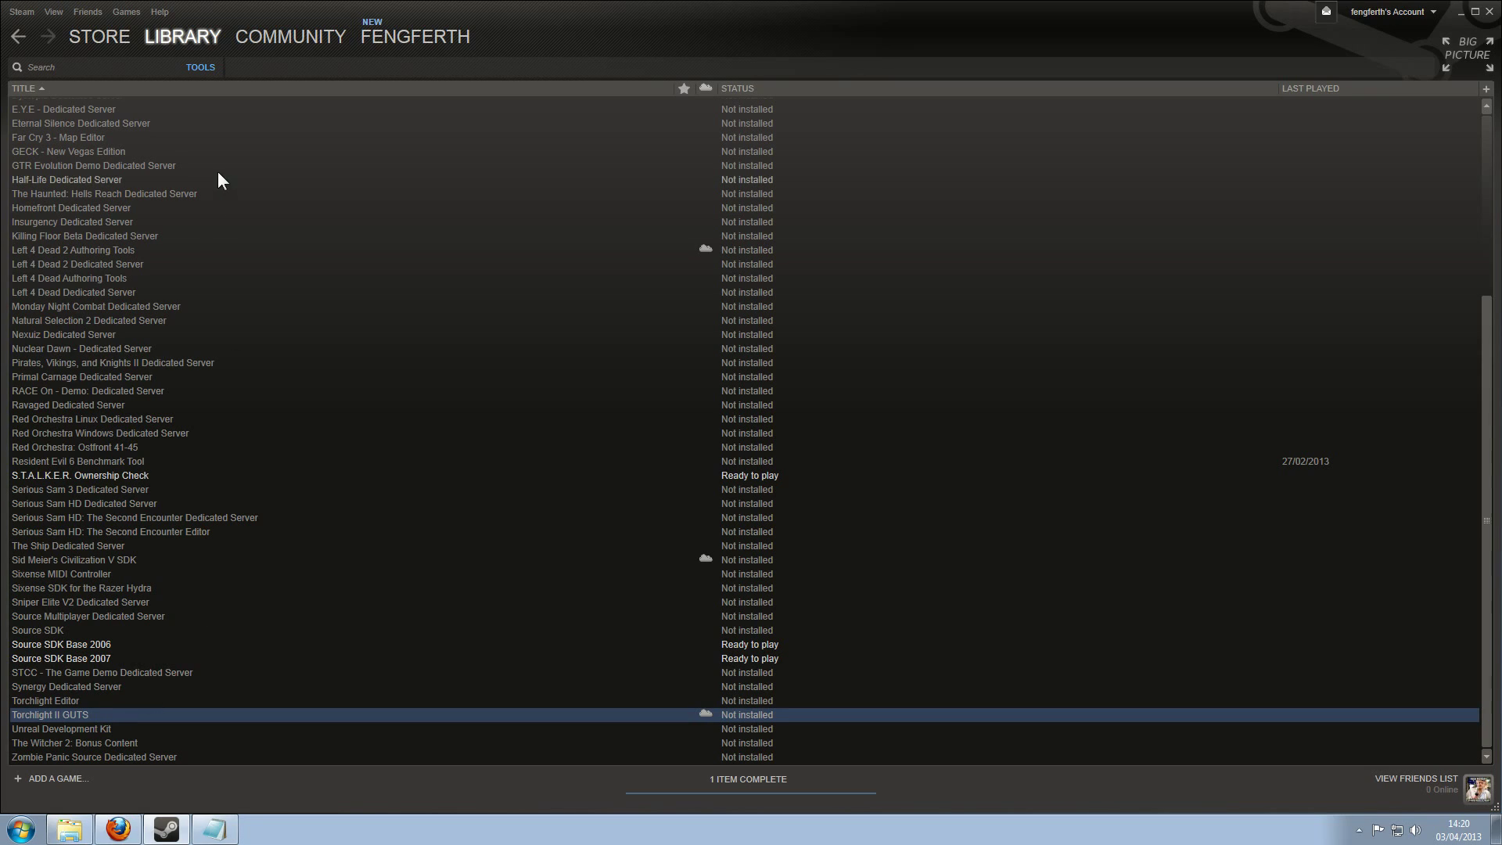
{"action": "mouse_move", "coordinate": [241, 22]}
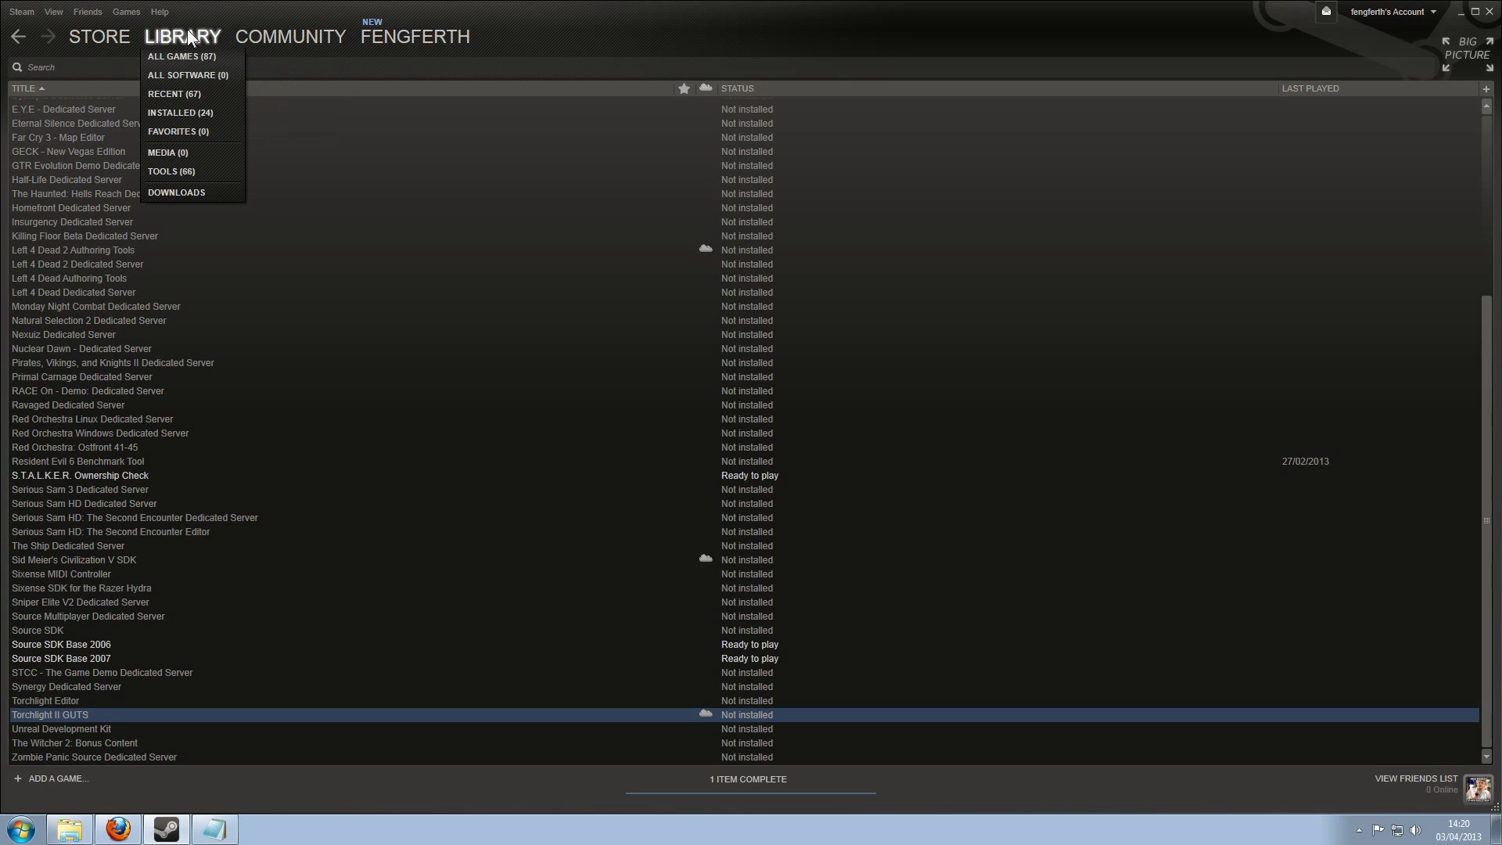
{"action": "left_click", "coordinate": [188, 53]}
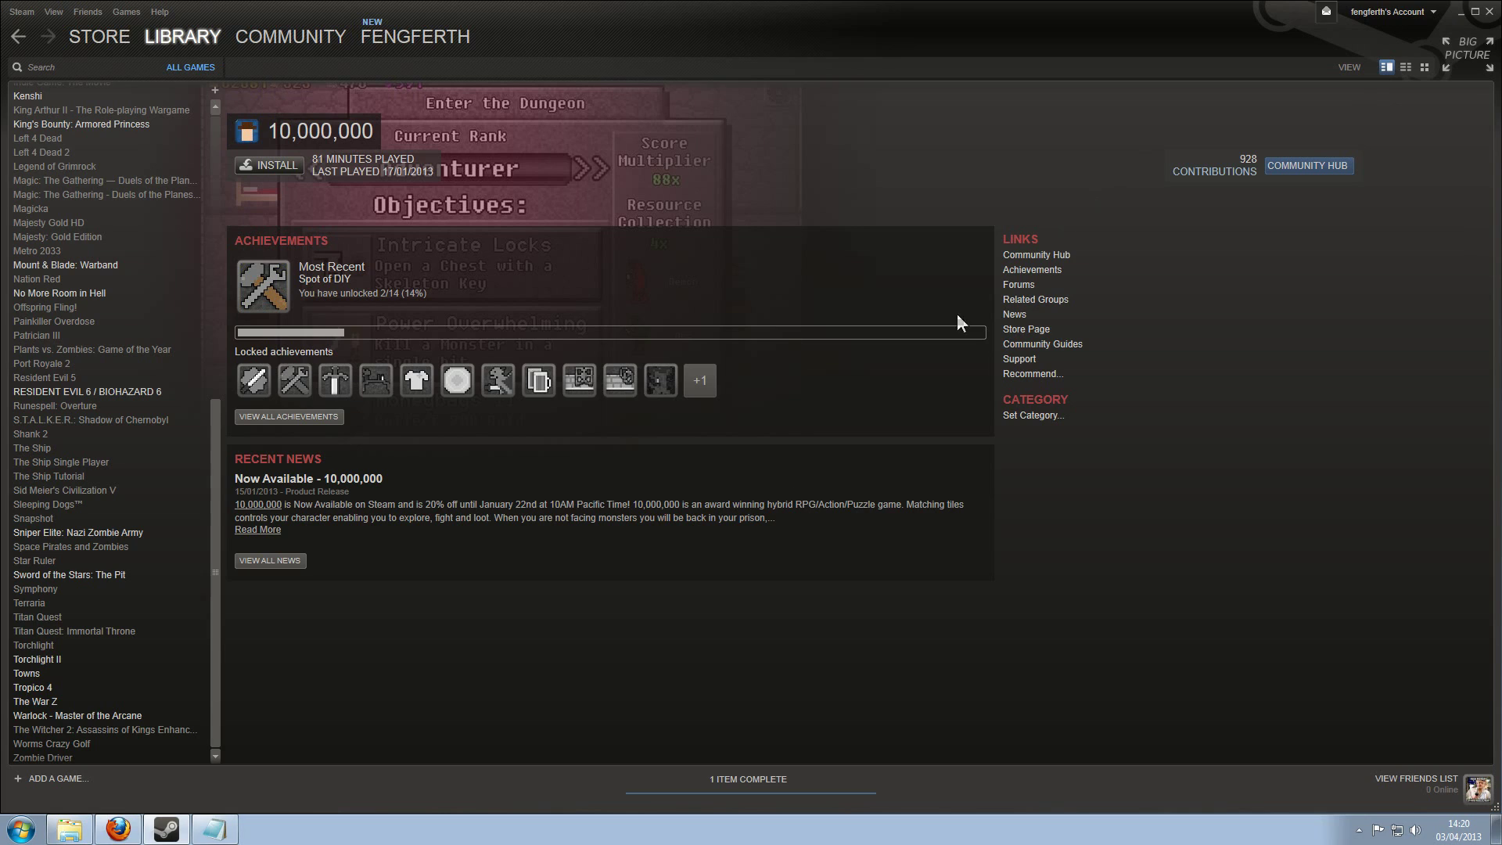
Switch to Firefox and look at the SynergiesMOD patch notes page and its list of mod versions.
{"action": "left_click", "coordinate": [109, 831]}
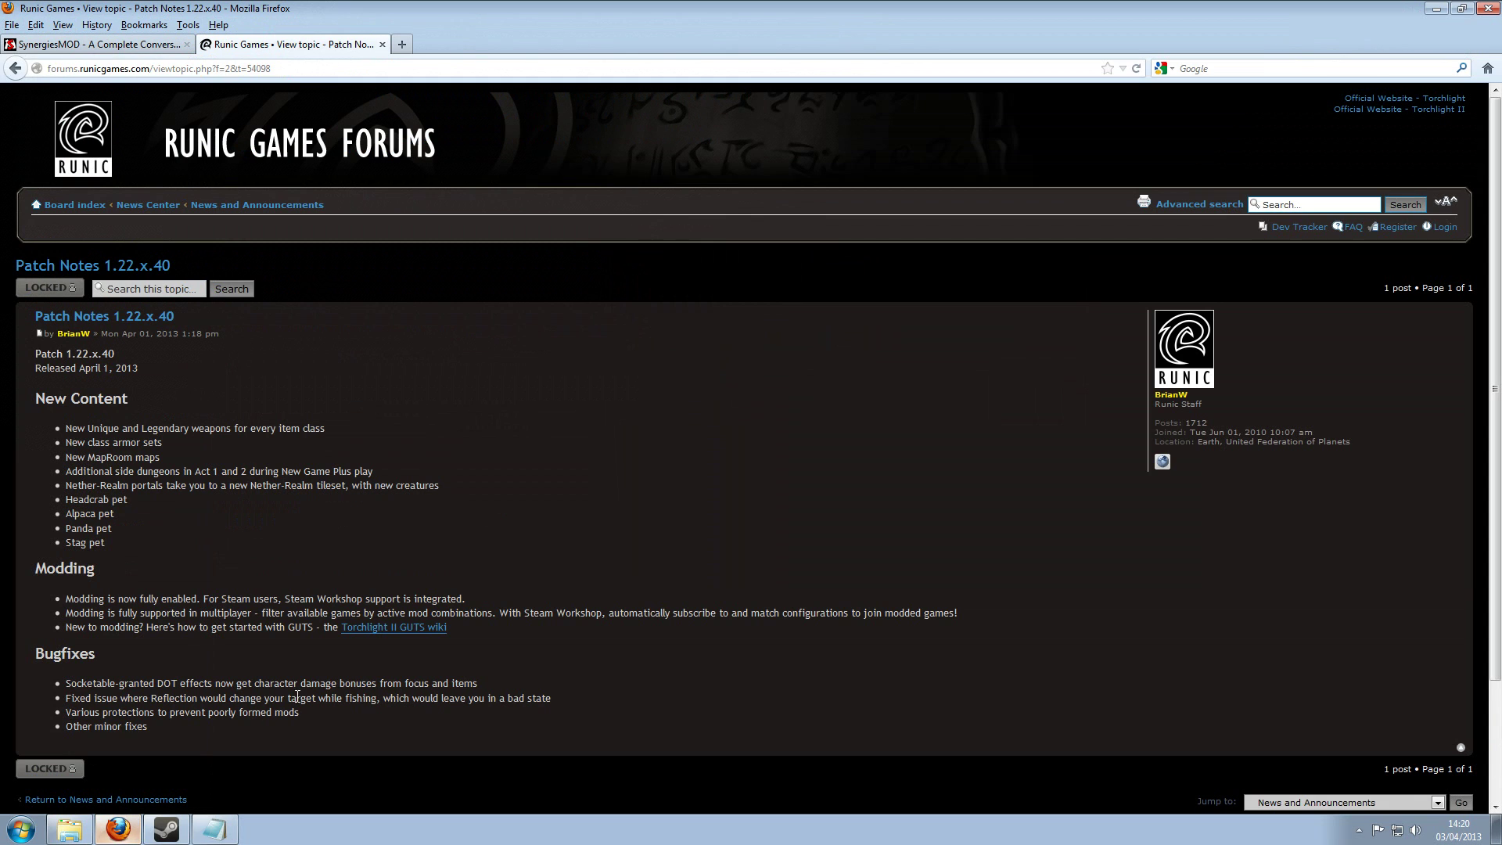
{"action": "left_click", "coordinate": [122, 49]}
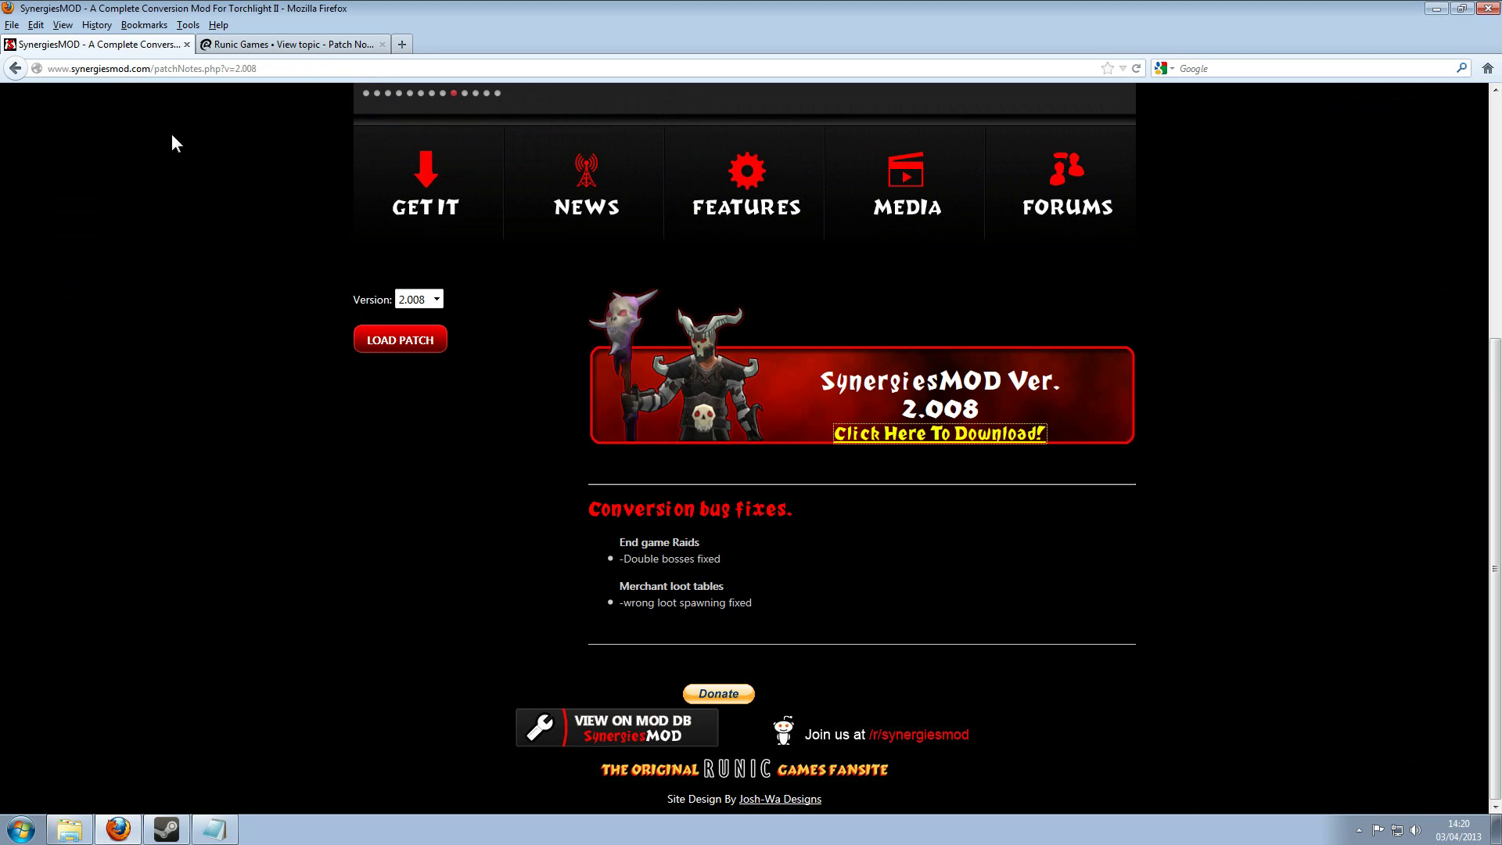
{"action": "left_click", "coordinate": [435, 300]}
{"action": "left_click", "coordinate": [416, 323]}
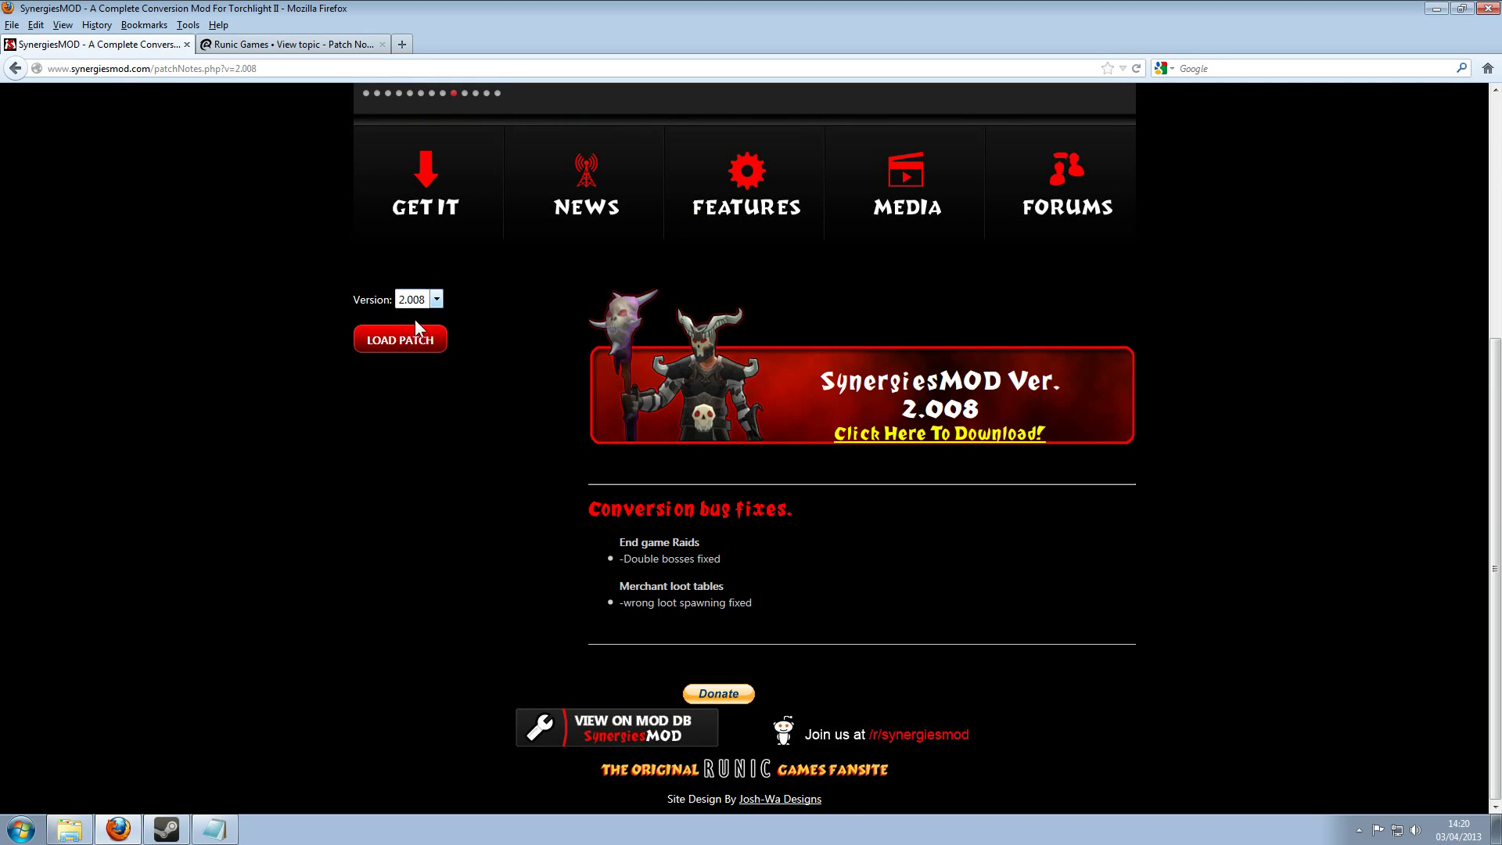
Open the download prompt for SynergiesMOD version 2.008, dismiss it without saving and minimise the browser.
{"action": "left_click", "coordinate": [963, 433]}
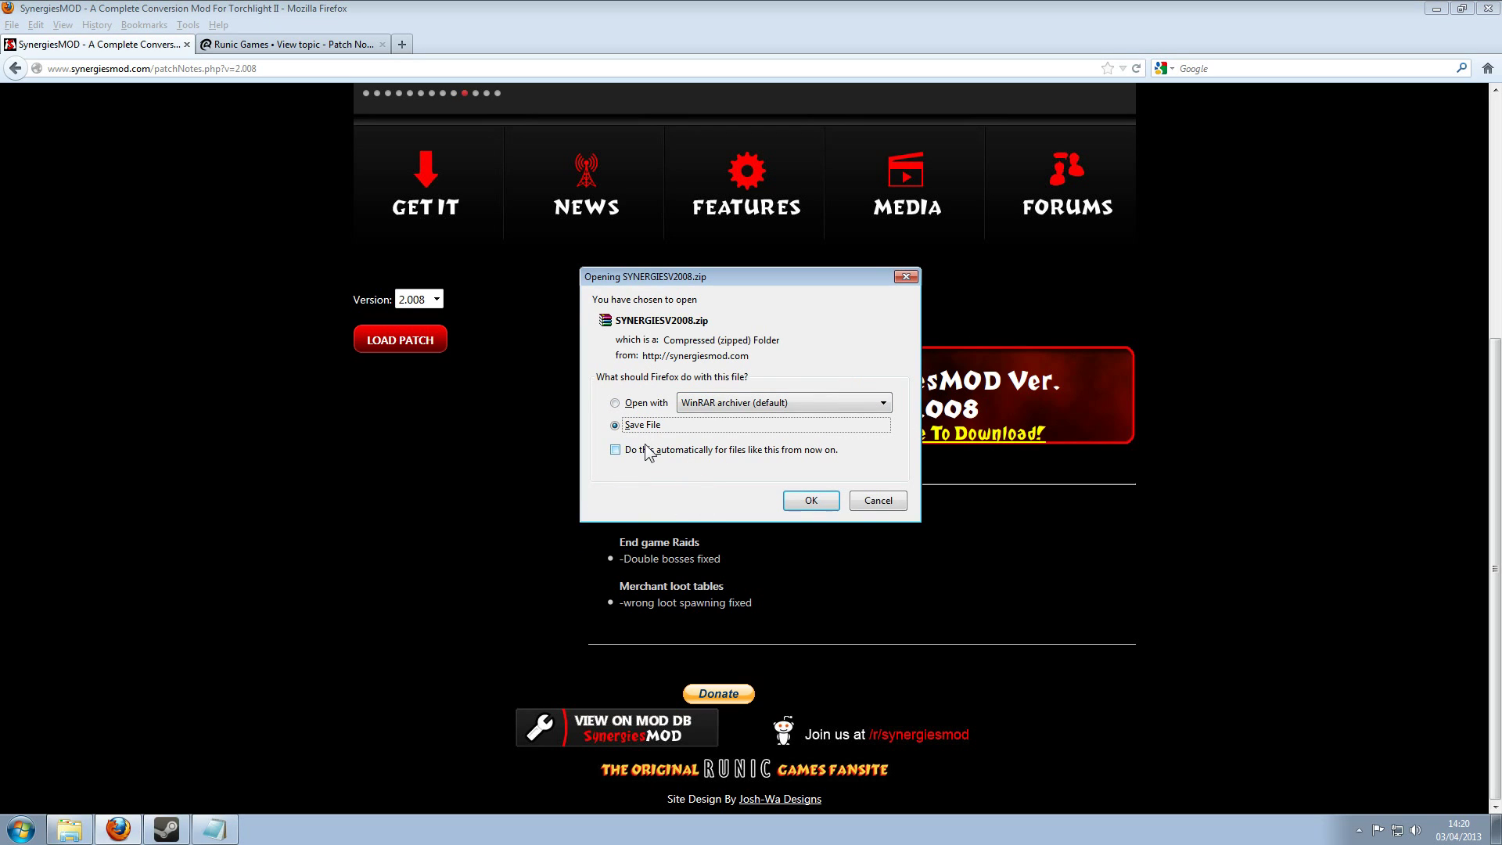
{"action": "left_click", "coordinate": [905, 277]}
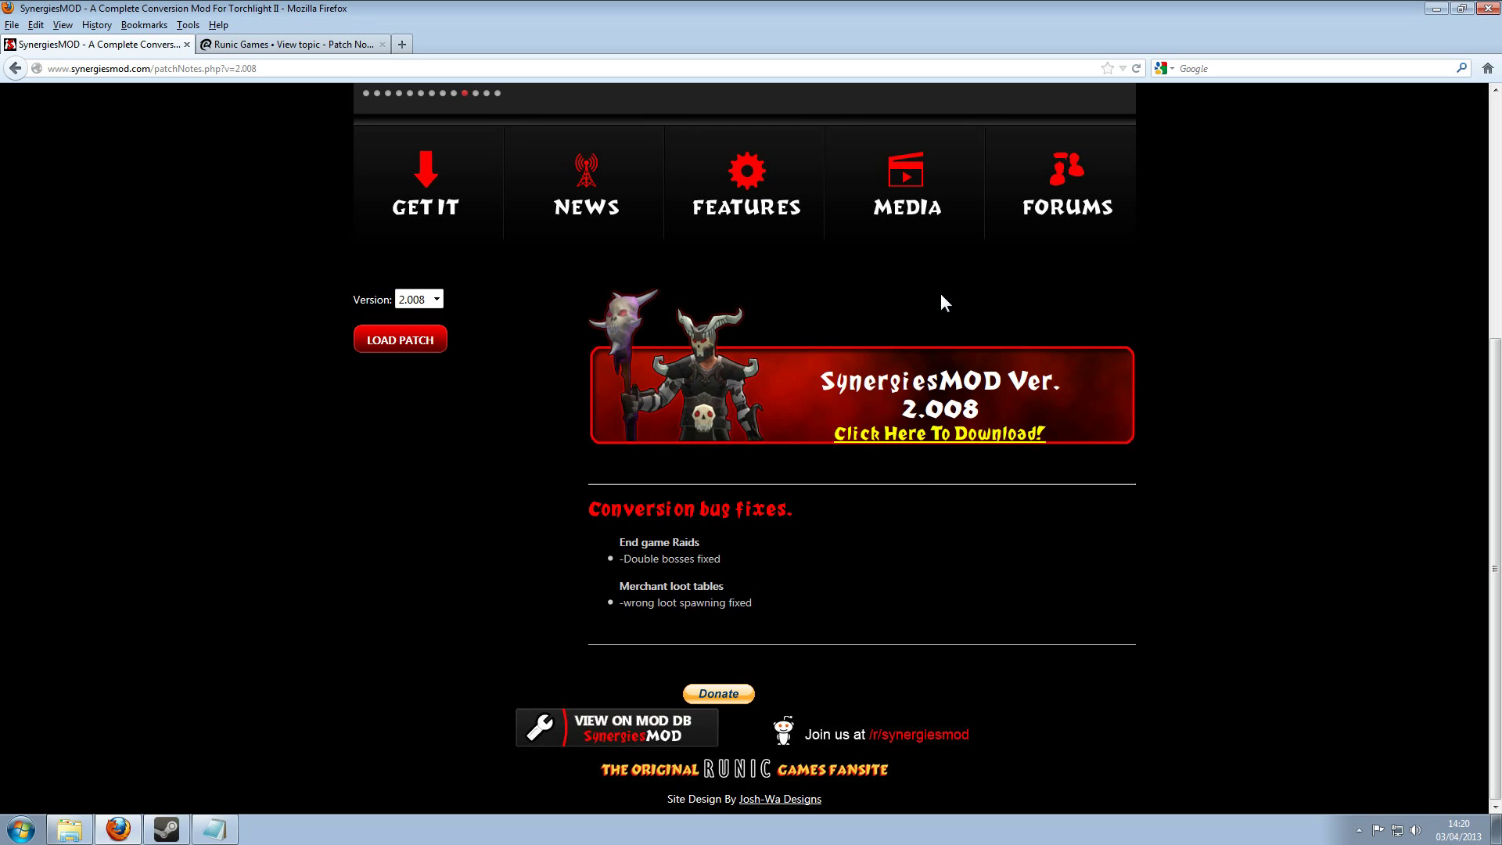
{"action": "left_click", "coordinate": [1436, 9]}
Switch to Notepad and read the notes on where to put the .mod files and how to enable Synergies.
{"action": "left_click", "coordinate": [233, 838]}
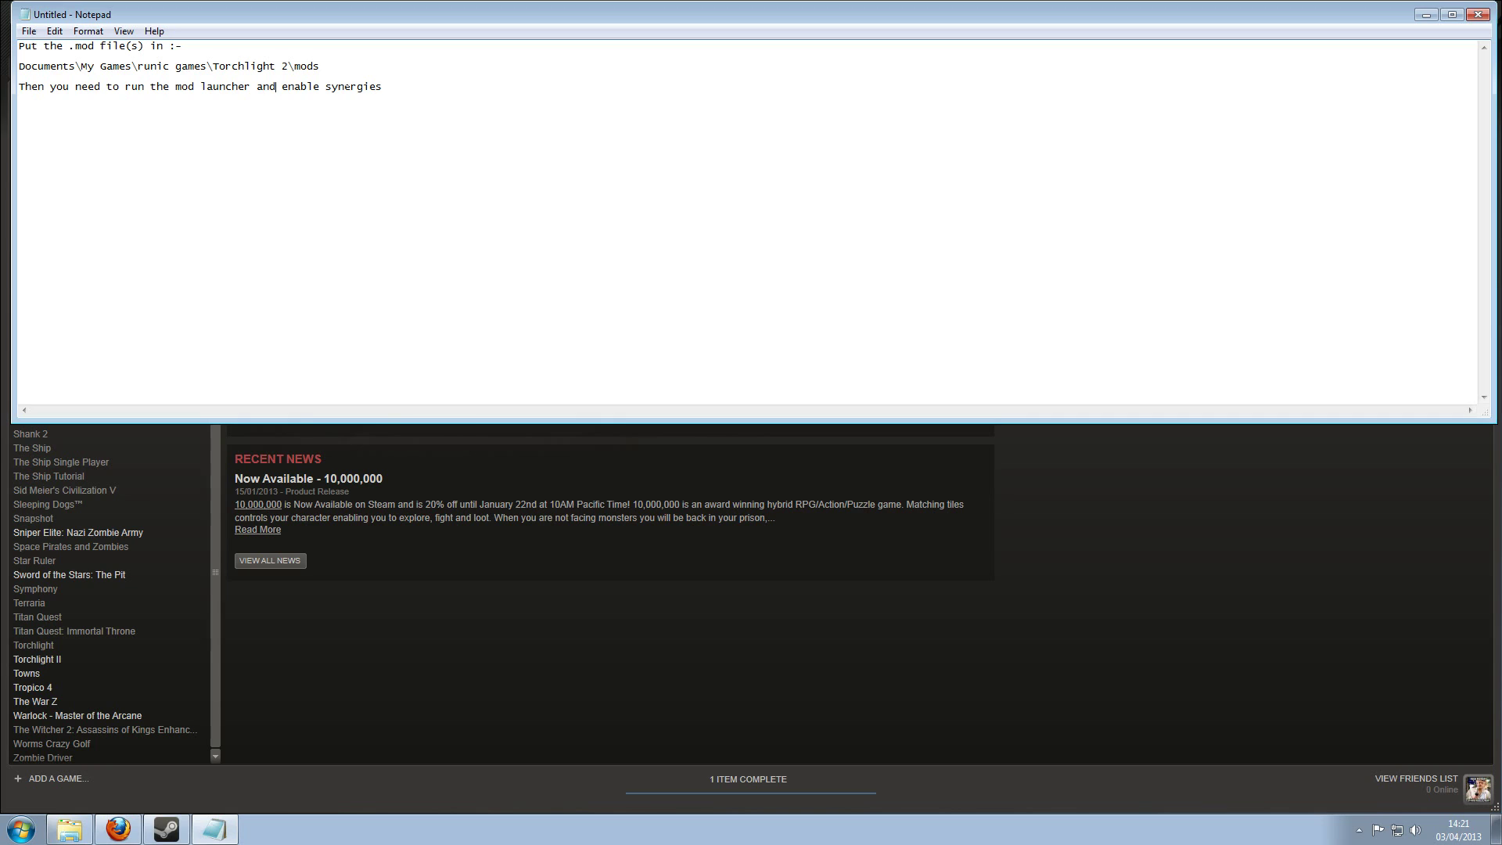
{"action": "left_click", "coordinate": [21, 829]}
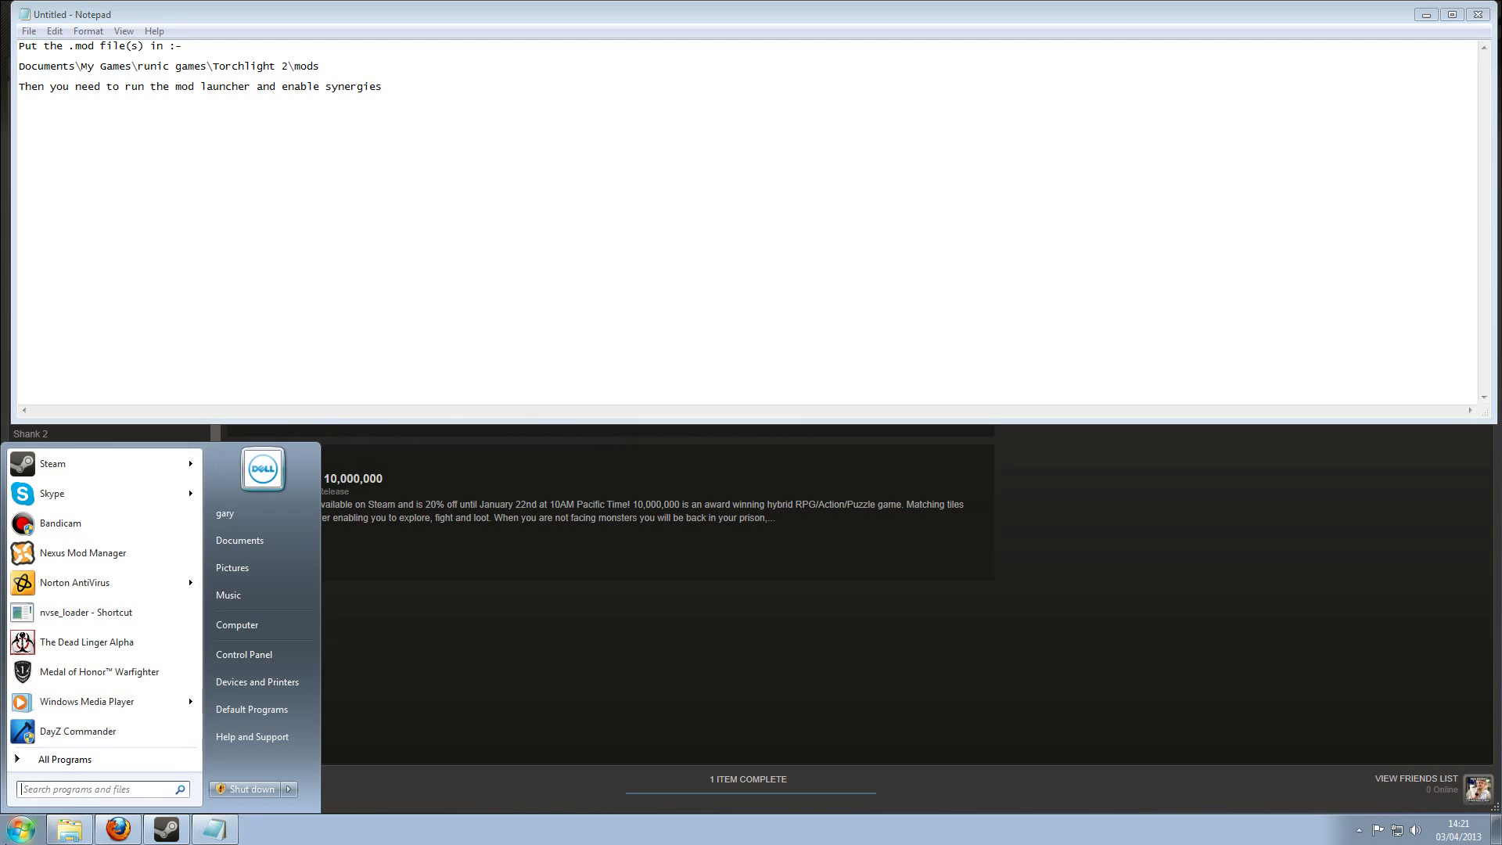
{"action": "left_click", "coordinate": [93, 789]}
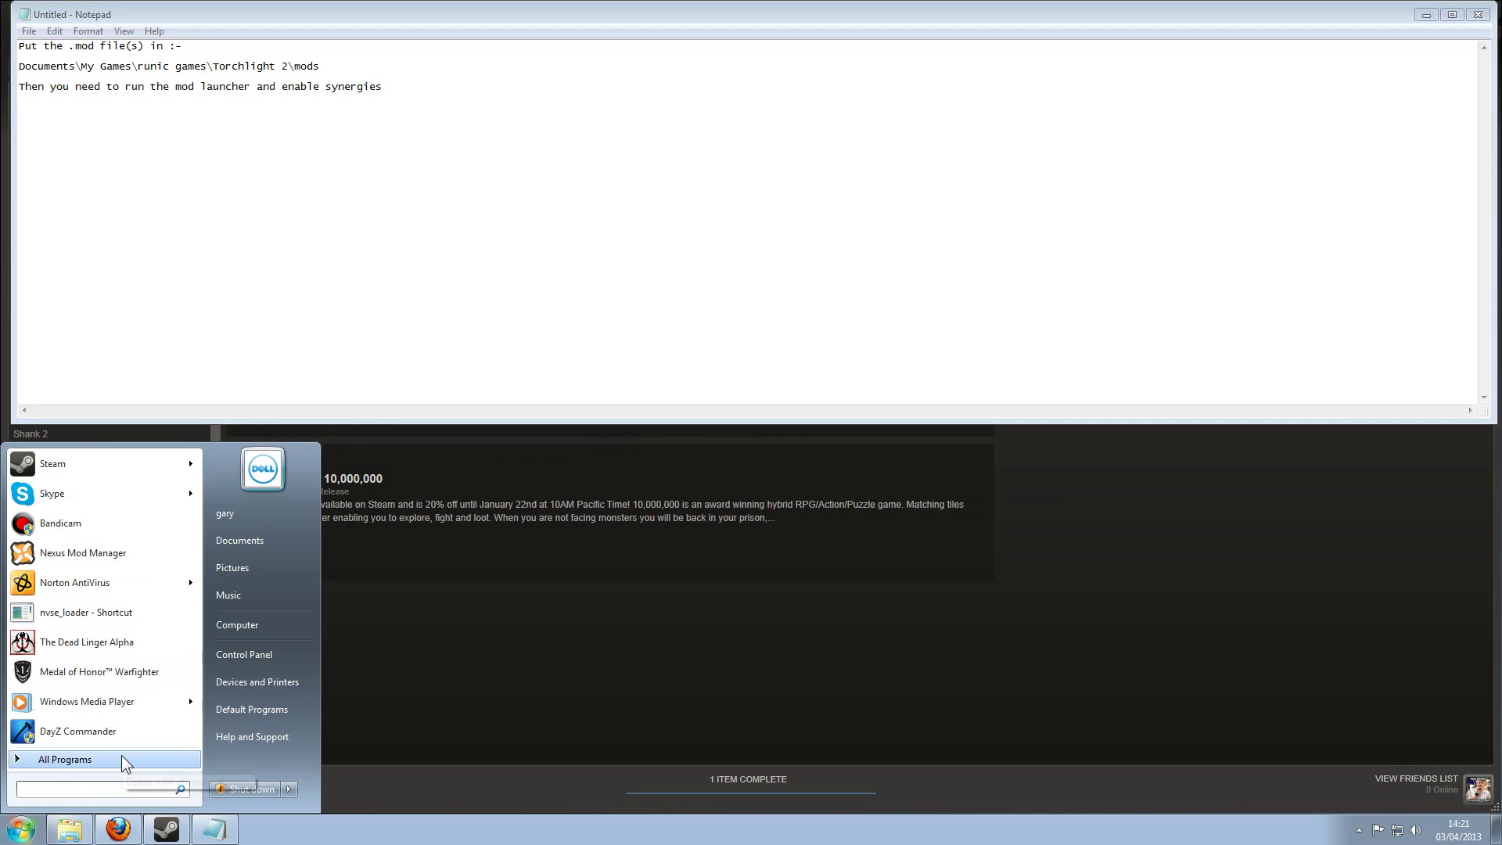
{"action": "key", "text": "Escape"}
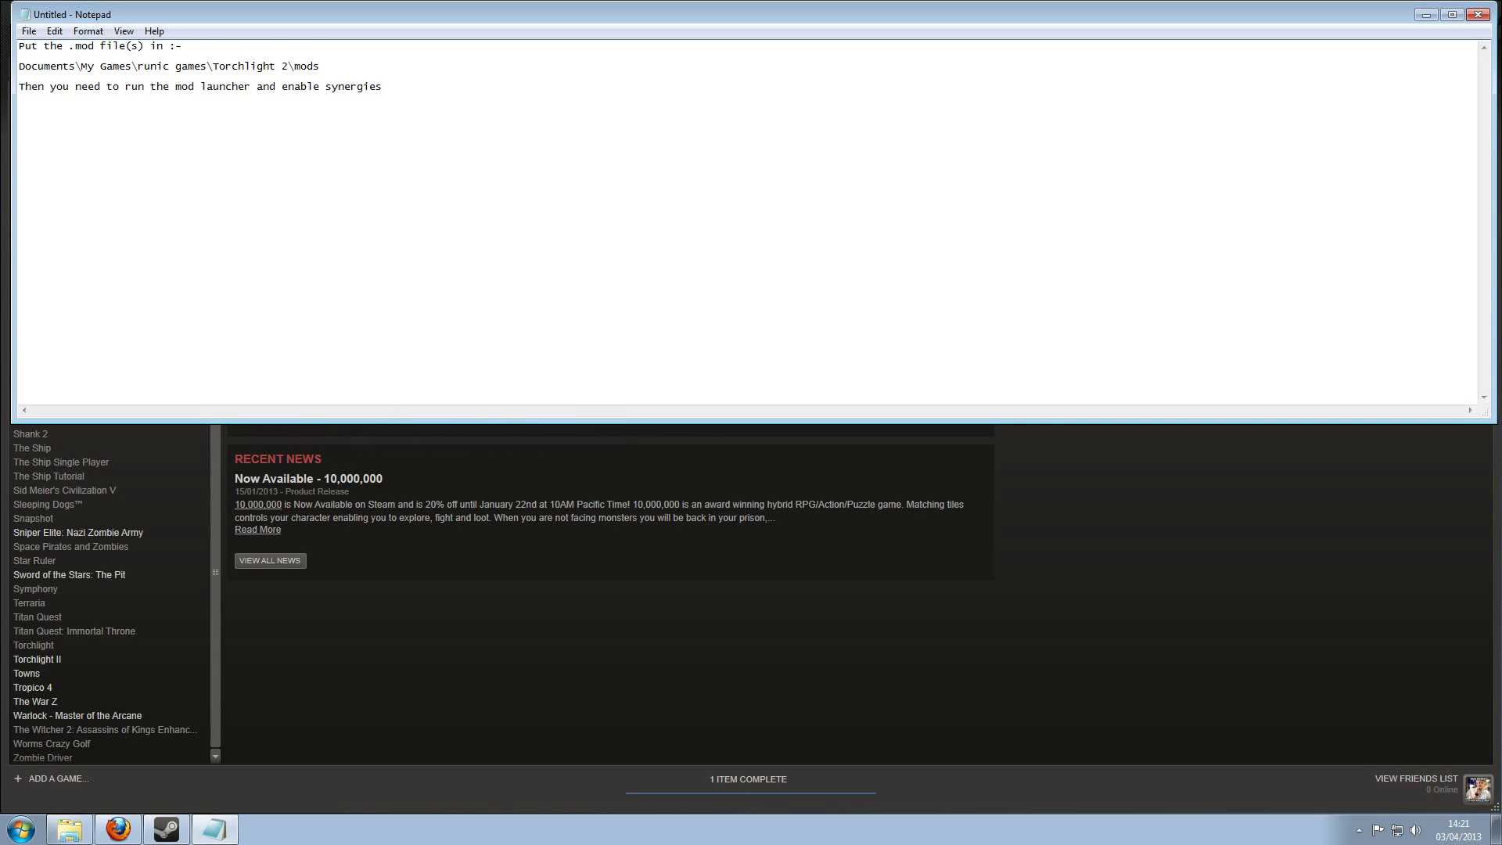
Minimise the notes and open Torchlight II's page in the Steam library.
{"action": "left_click", "coordinate": [1425, 15]}
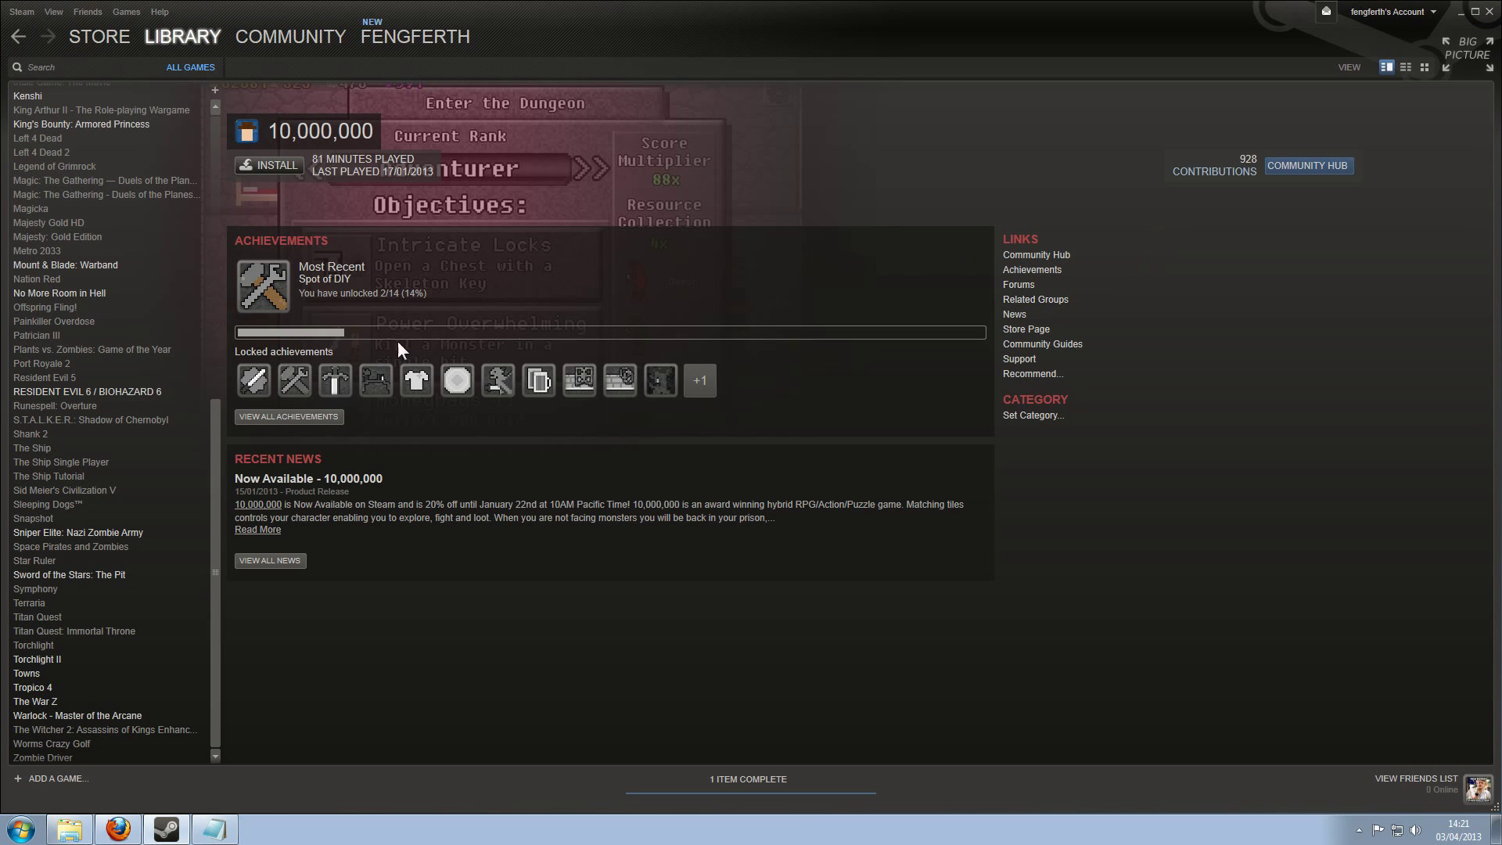
{"action": "left_click", "coordinate": [32, 659]}
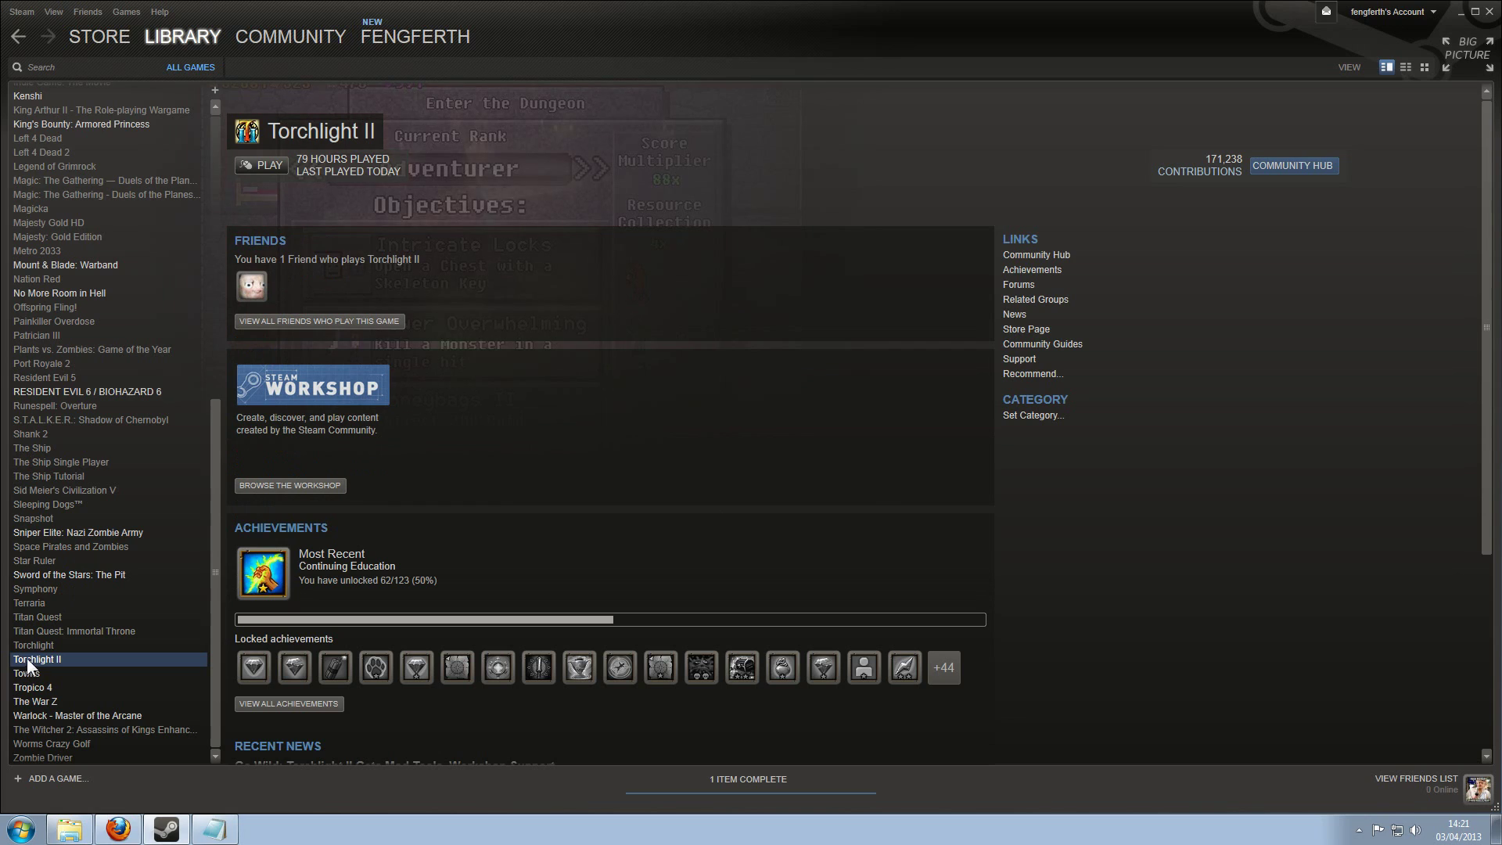